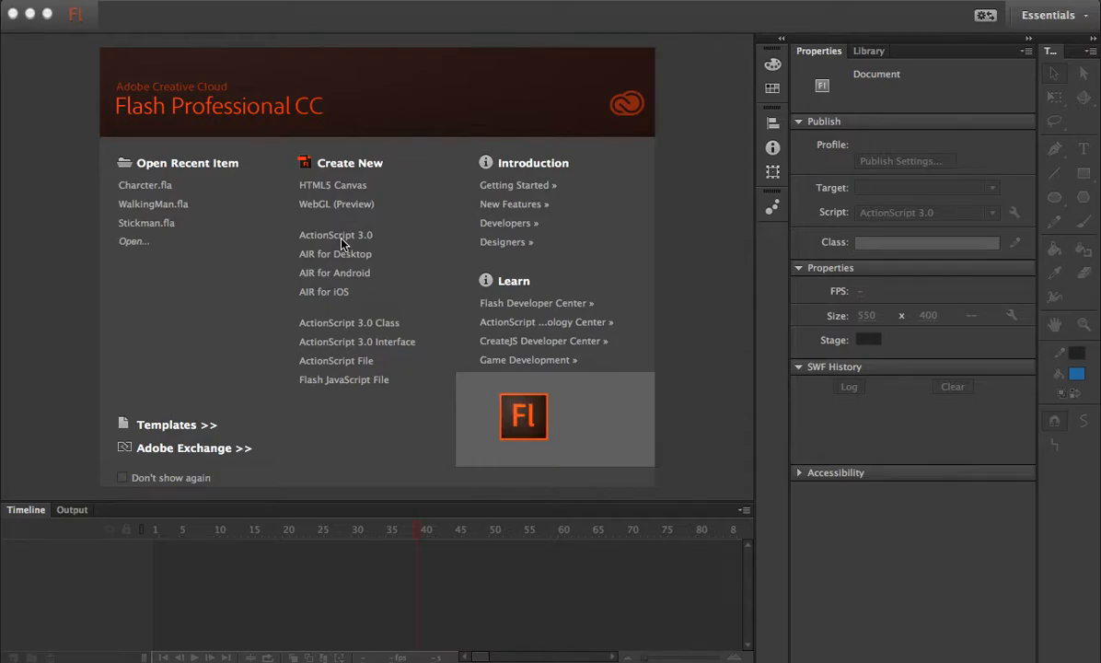
Step: Create a new ActionScript 3.0 document
{"action": "left_click", "coordinate": [339, 239]}
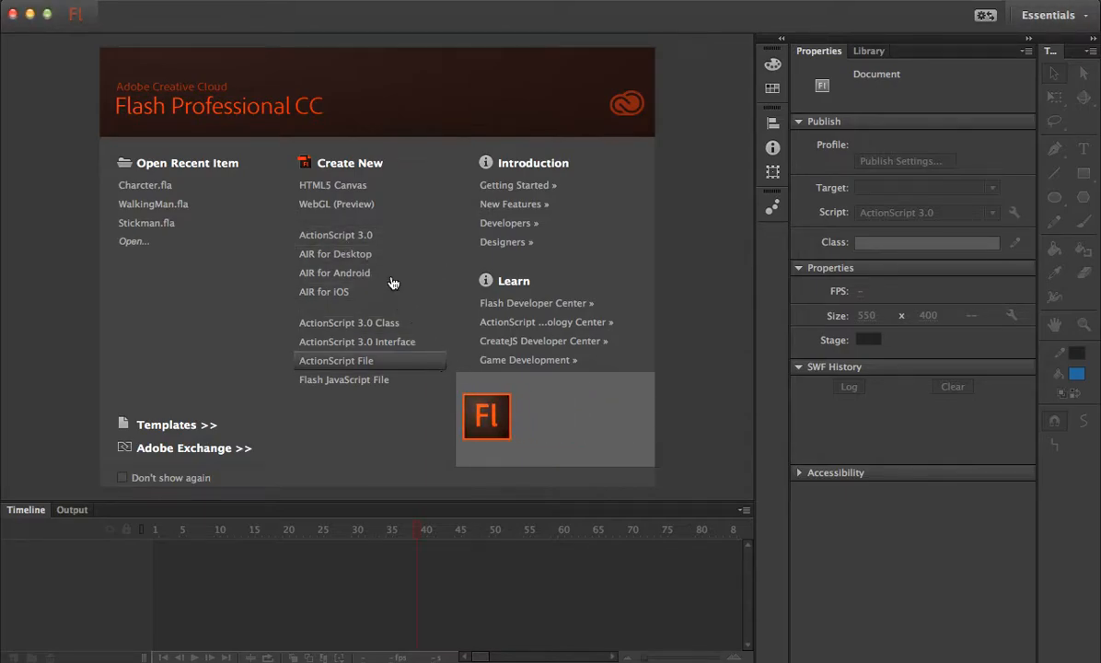
{"action": "left_click", "coordinate": [364, 238]}
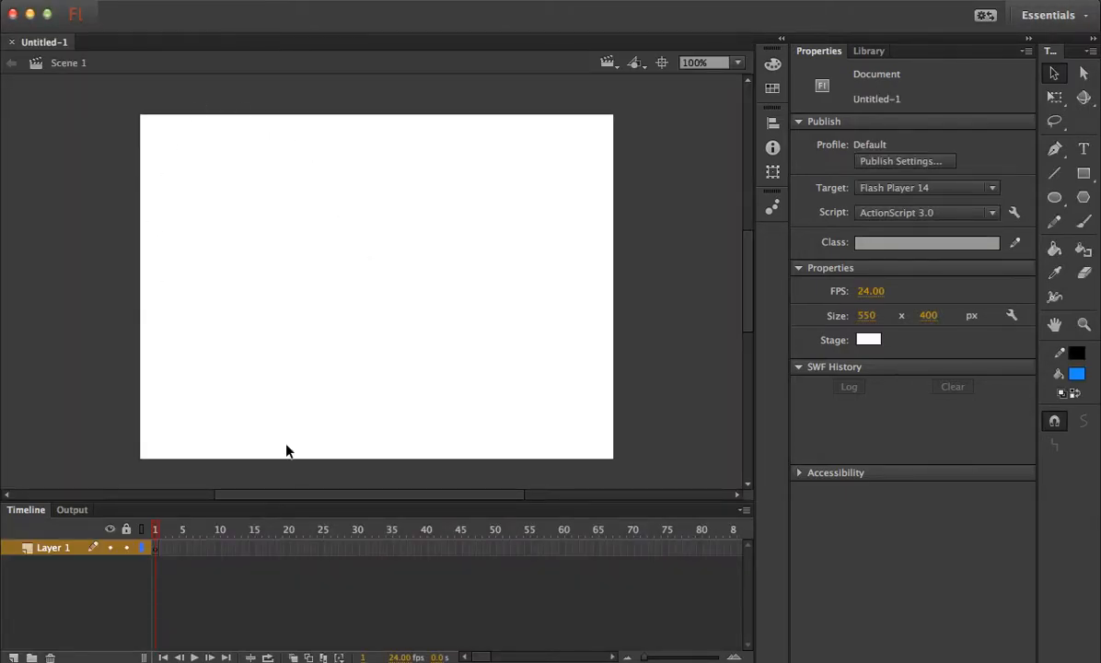
Step: Draw a trial oval across the stage with the Oval tool and undo it
{"action": "left_click_drag", "start_coordinate": [170, 144], "coordinate": [644, 480]}
{"action": "key", "text": "o"}
{"action": "left_click_drag", "start_coordinate": [204, 219], "coordinate": [583, 400]}
{"action": "key", "text": "super+z"}
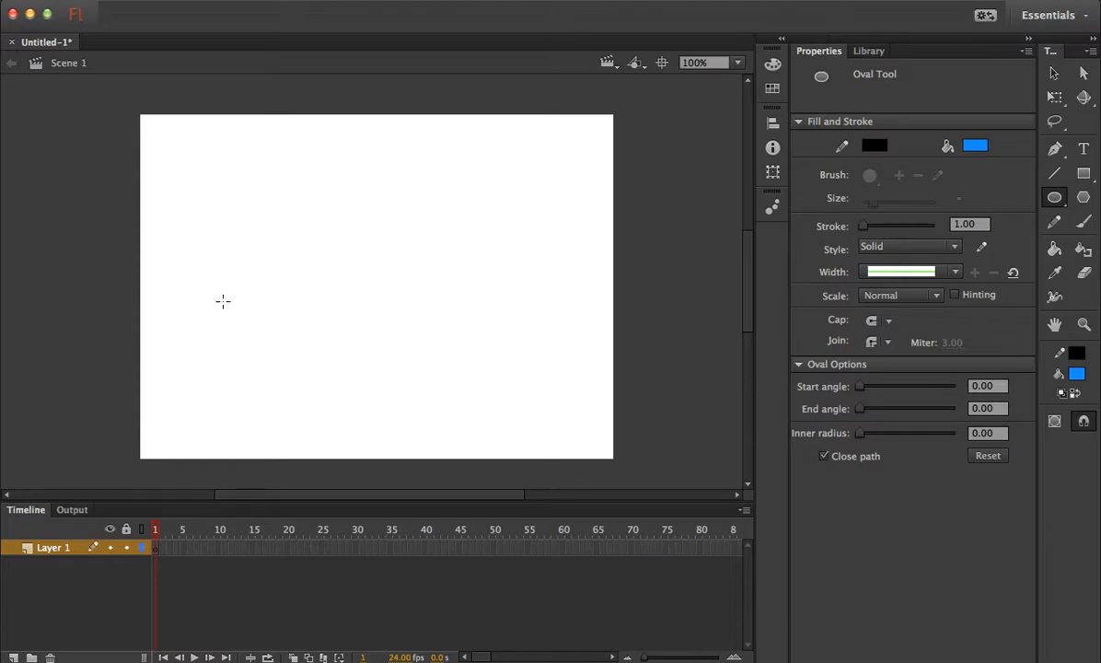
{"action": "key", "text": "v"}
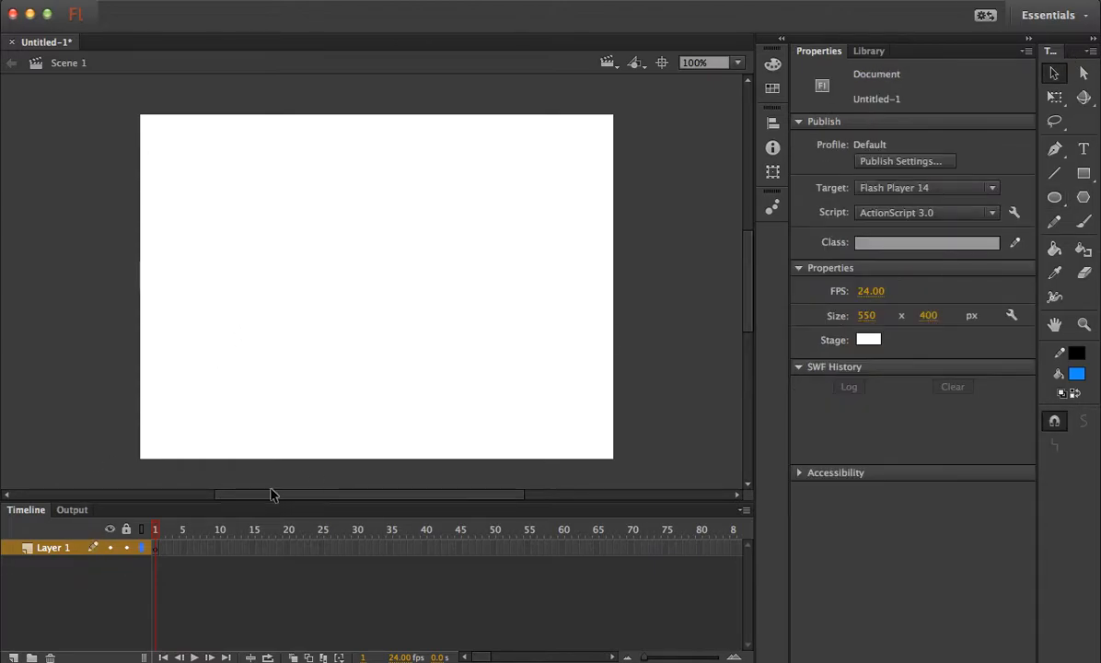
Step: Add a new layer above Layer 1 and rename it Background
{"action": "left_click", "coordinate": [12, 658]}
{"action": "left_click", "coordinate": [63, 552]}
{"action": "double_click", "coordinate": [74, 547]}
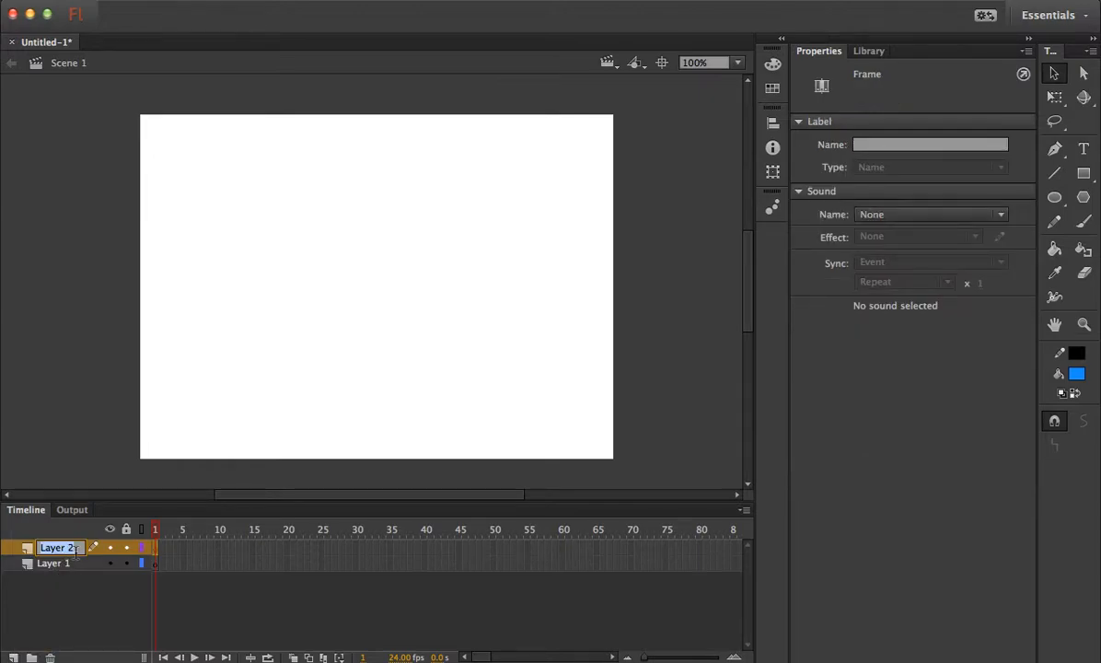
{"action": "key", "text": "BackSpace"}
{"action": "type", "text": "Background"}
{"action": "left_click", "coordinate": [33, 360]}
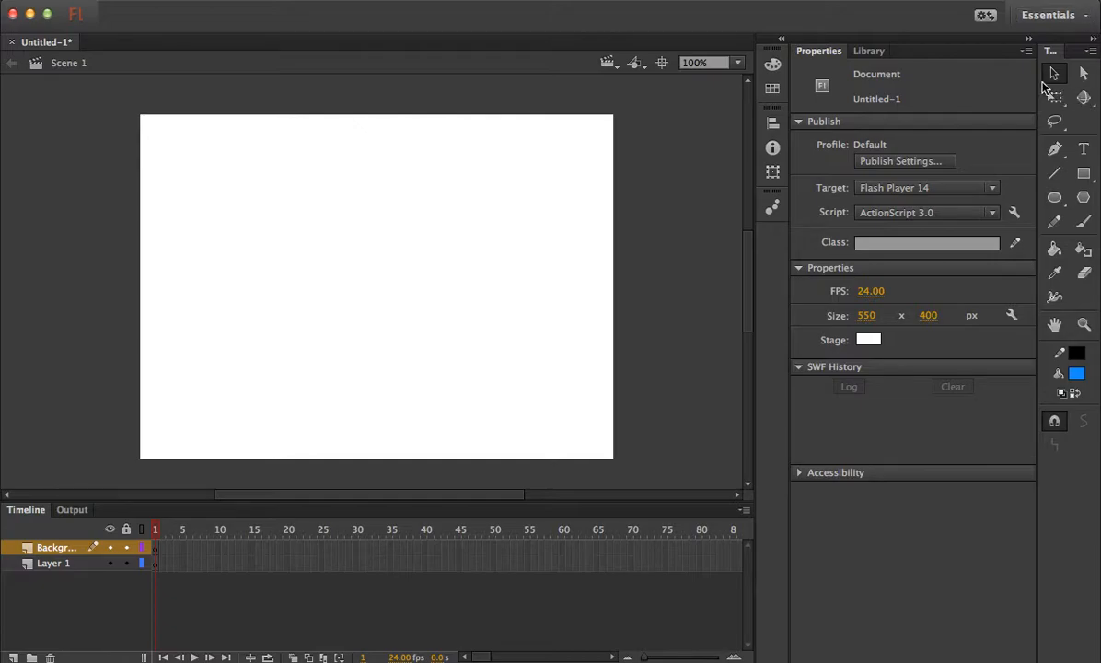
Step: Draw trial circles on the Background layer with the Oval tool, trying undo and redo and finishing with undo
{"action": "left_click", "coordinate": [1054, 196]}
{"action": "mouse_move", "coordinate": [501, 218]}
{"action": "left_mouse_down"}
{"action": "mouse_move", "coordinate": [450, 256]}
{"action": "mouse_move", "coordinate": [427, 293]}
{"action": "left_mouse_up"}
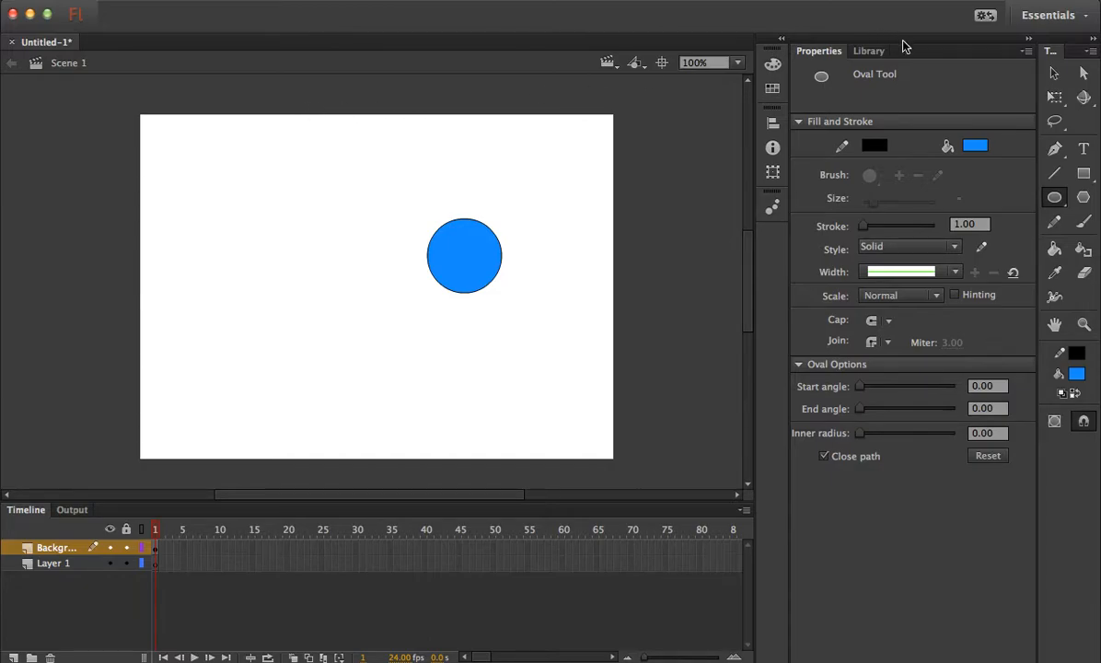
{"action": "key", "text": "super+z"}
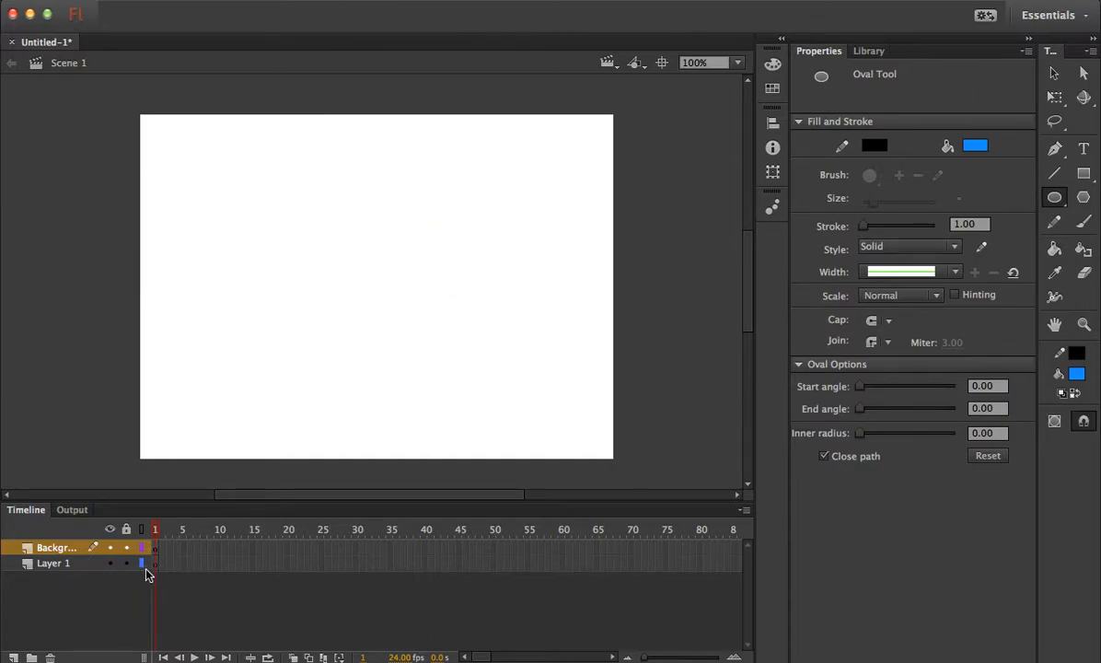
{"action": "left_click_drag", "start_coordinate": [511, 173], "coordinate": [375, 309]}
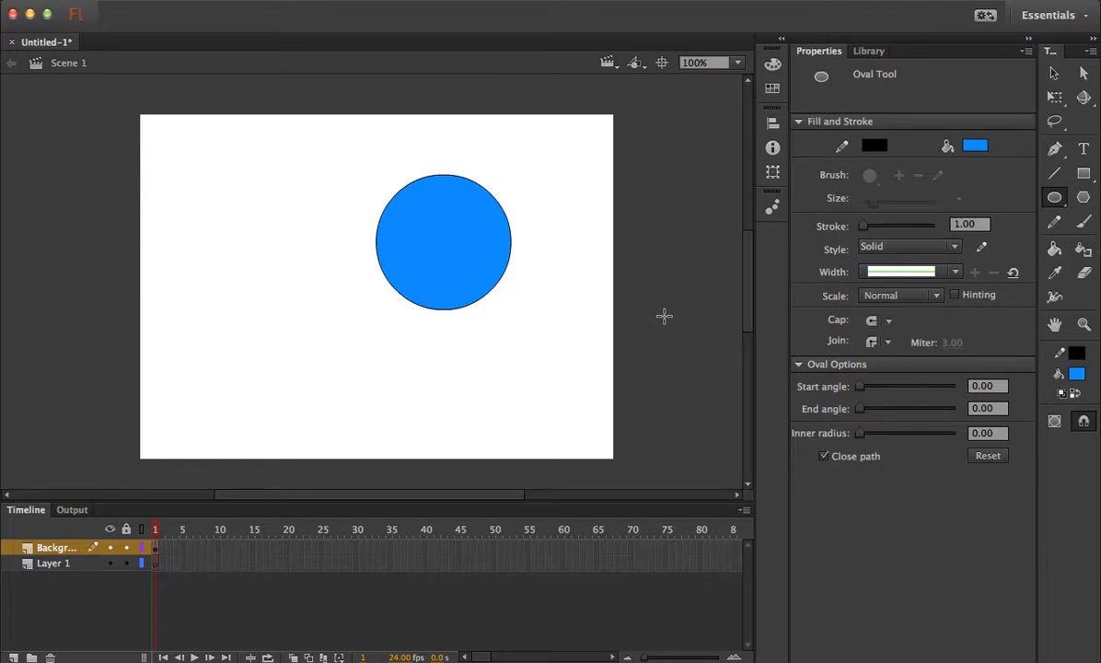
{"action": "key", "text": "super+z"}
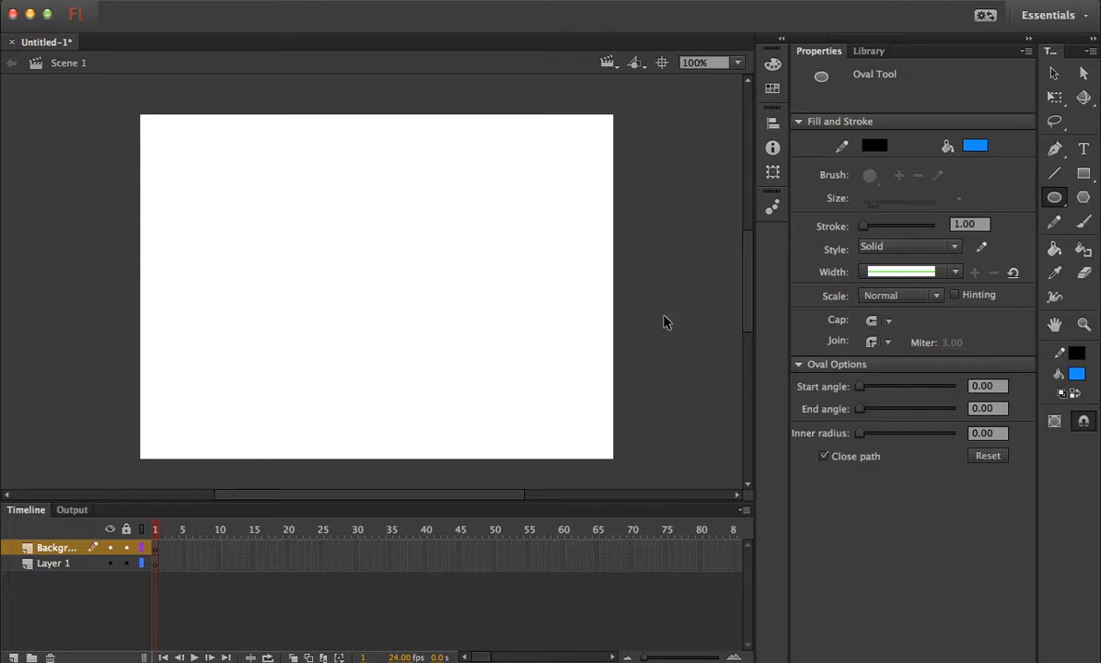
{"action": "key", "text": "super+y"}
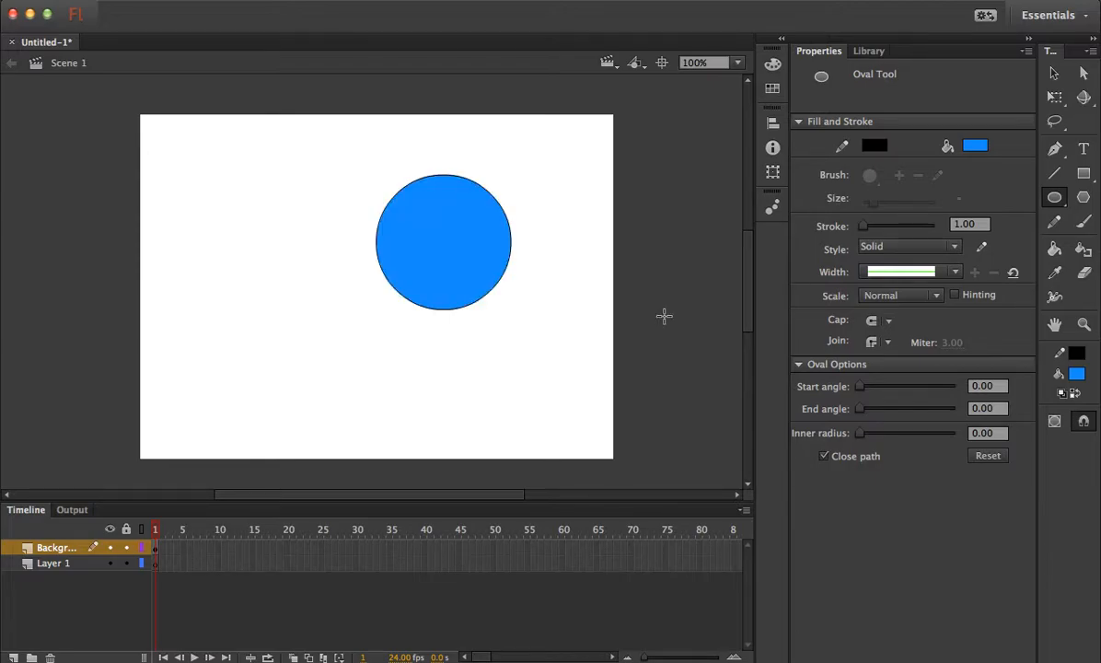
{"action": "key", "text": "super+z"}
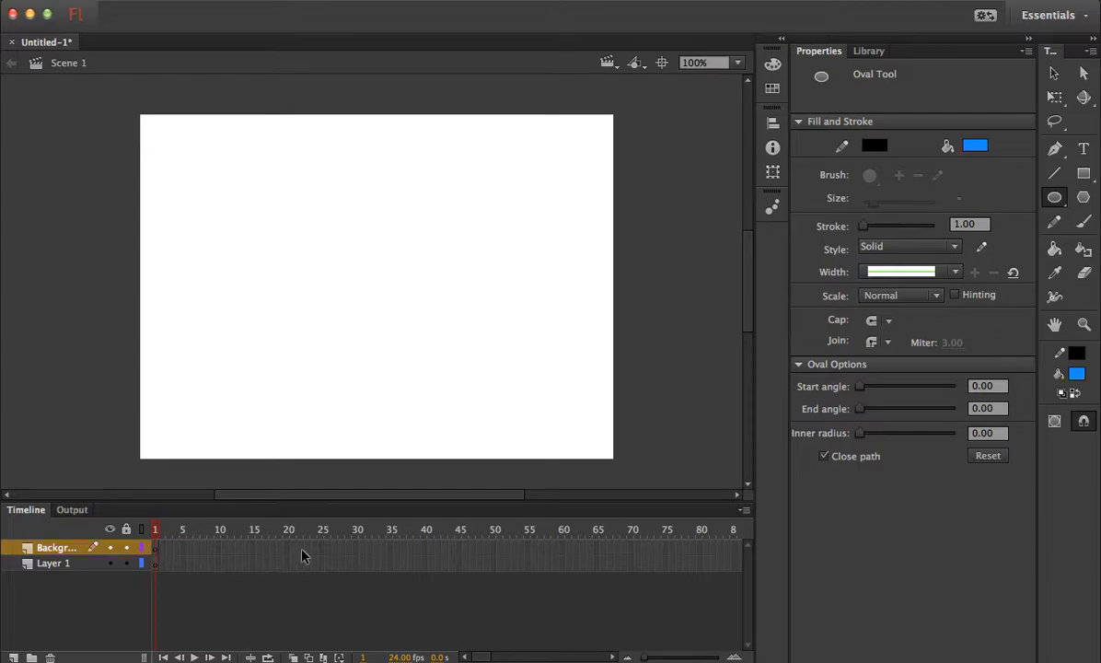
{"action": "left_click_drag", "start_coordinate": [458, 546], "coordinate": [144, 568]}
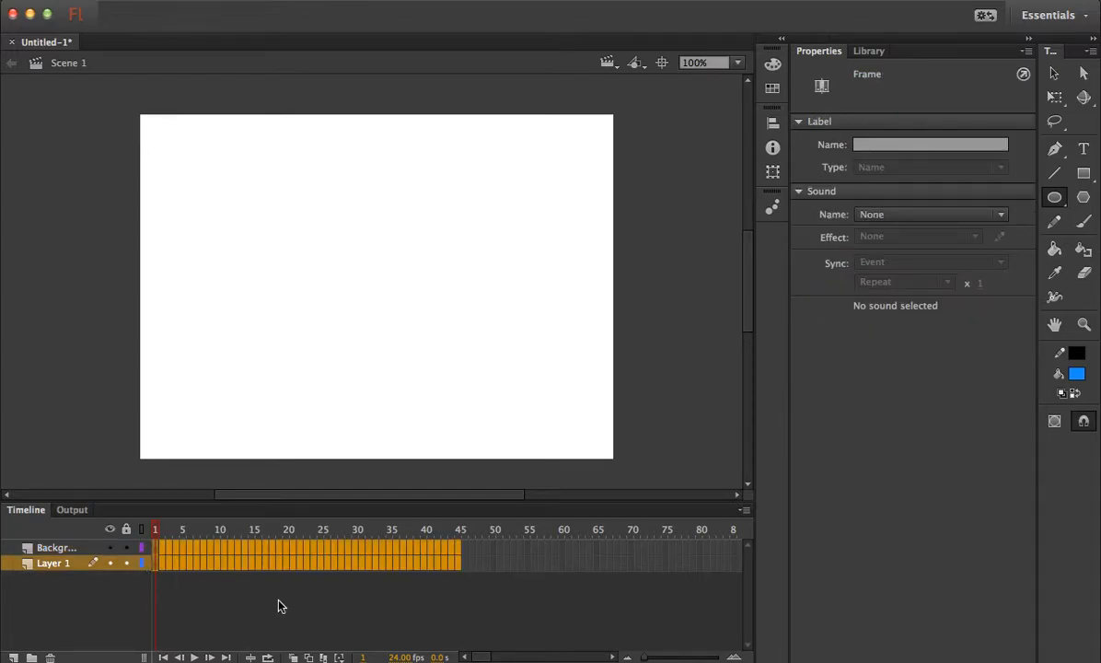
{"action": "left_click", "coordinate": [451, 615]}
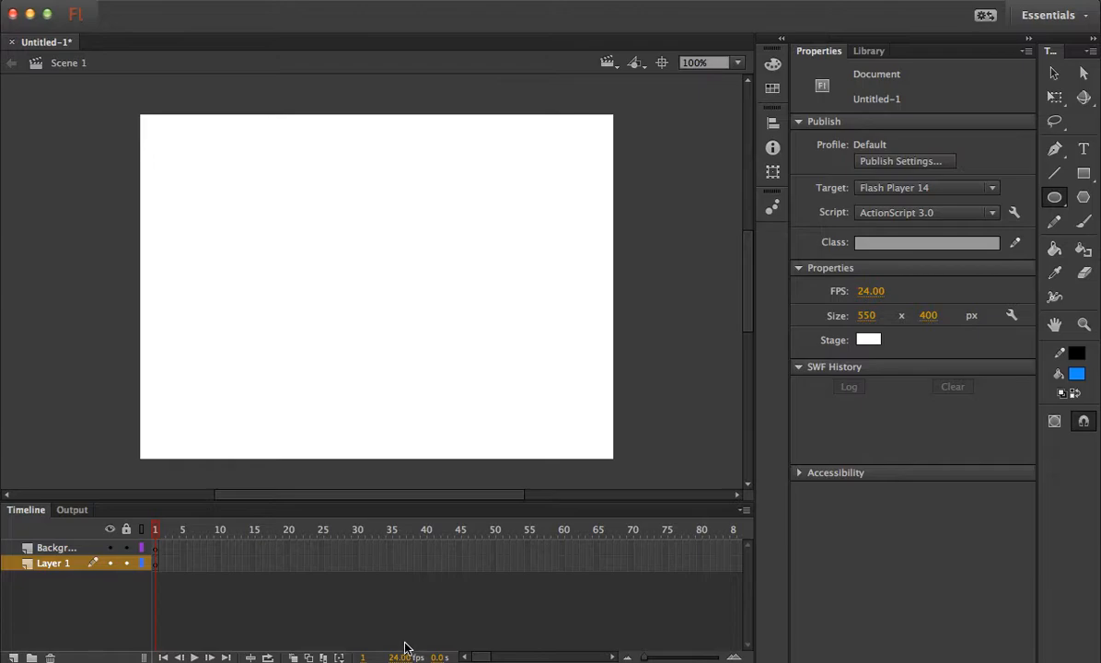
{"action": "scroll", "coordinate": [396, 626], "scroll_direction": "right", "scroll_amount": 5}
{"action": "scroll", "coordinate": [396, 626], "scroll_direction": "left", "scroll_amount": 5}
Step: Draw a wide oval about 433 by 183 px on frame 1 of the Background layer and insert a frame after it
{"action": "left_click", "coordinate": [157, 550]}
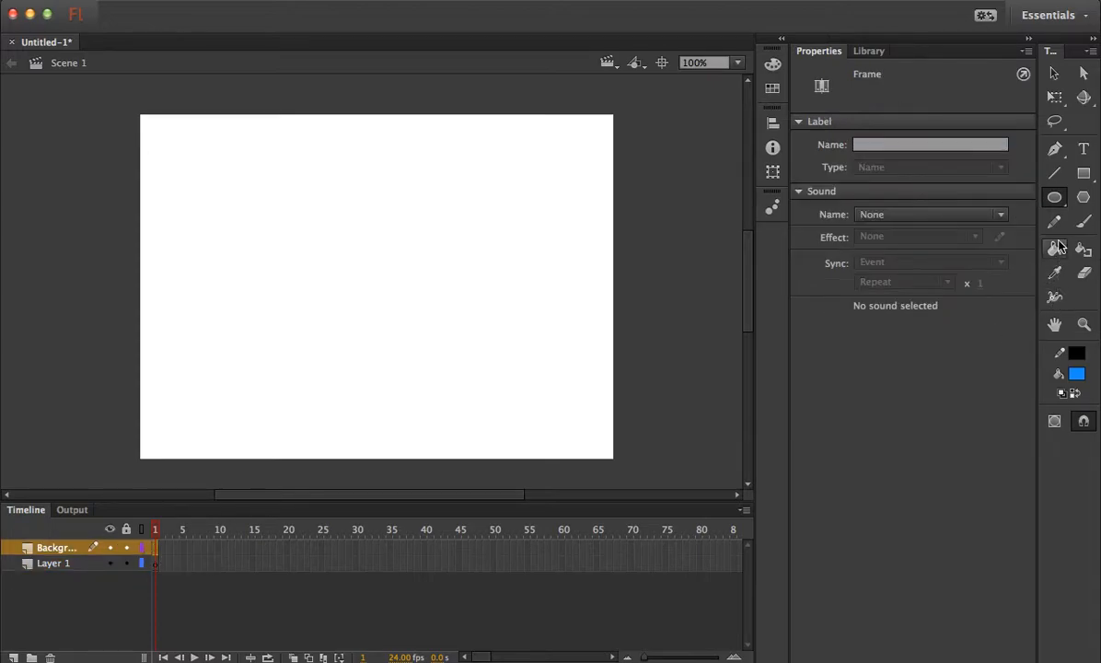
{"action": "left_click_drag", "start_coordinate": [506, 194], "coordinate": [134, 352]}
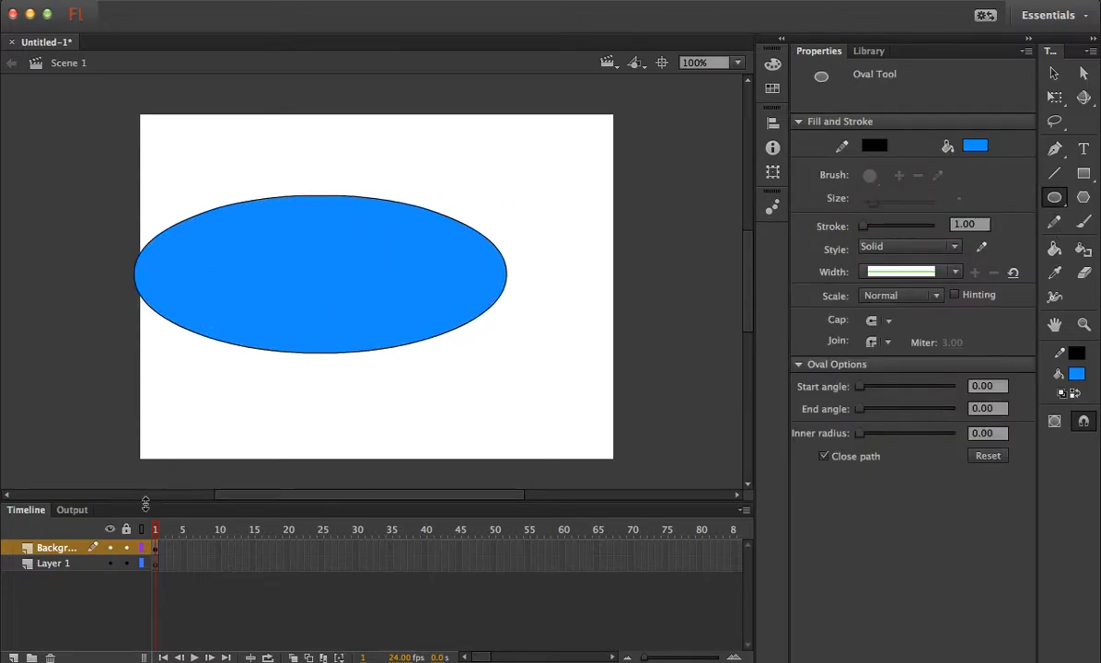
{"action": "right_click", "coordinate": [159, 550]}
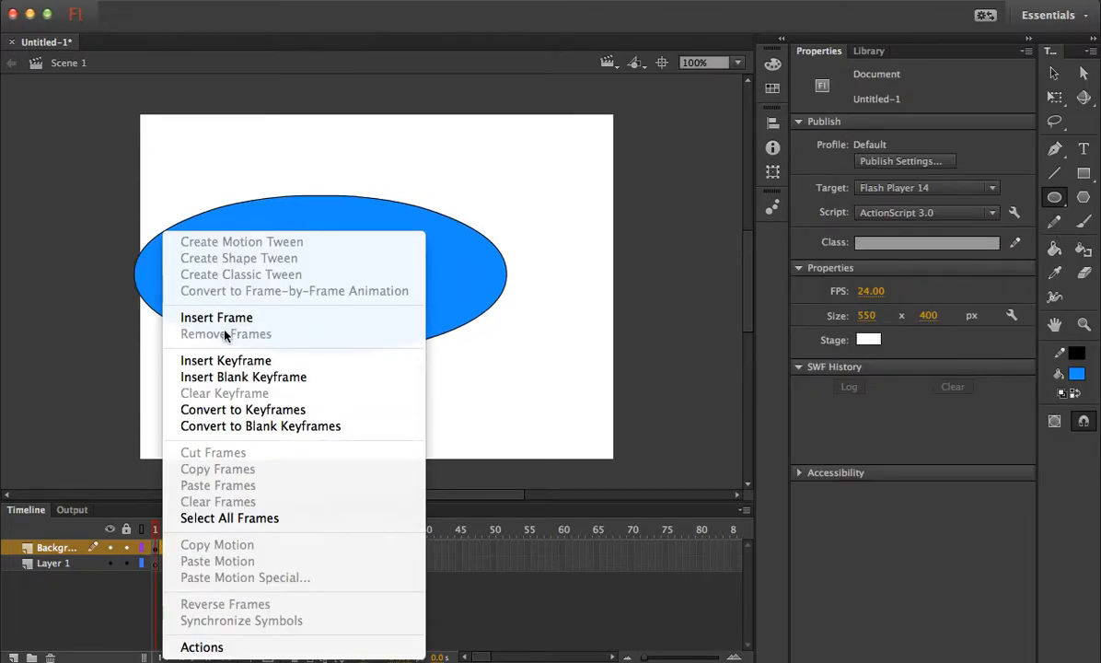
{"action": "left_click", "coordinate": [244, 319]}
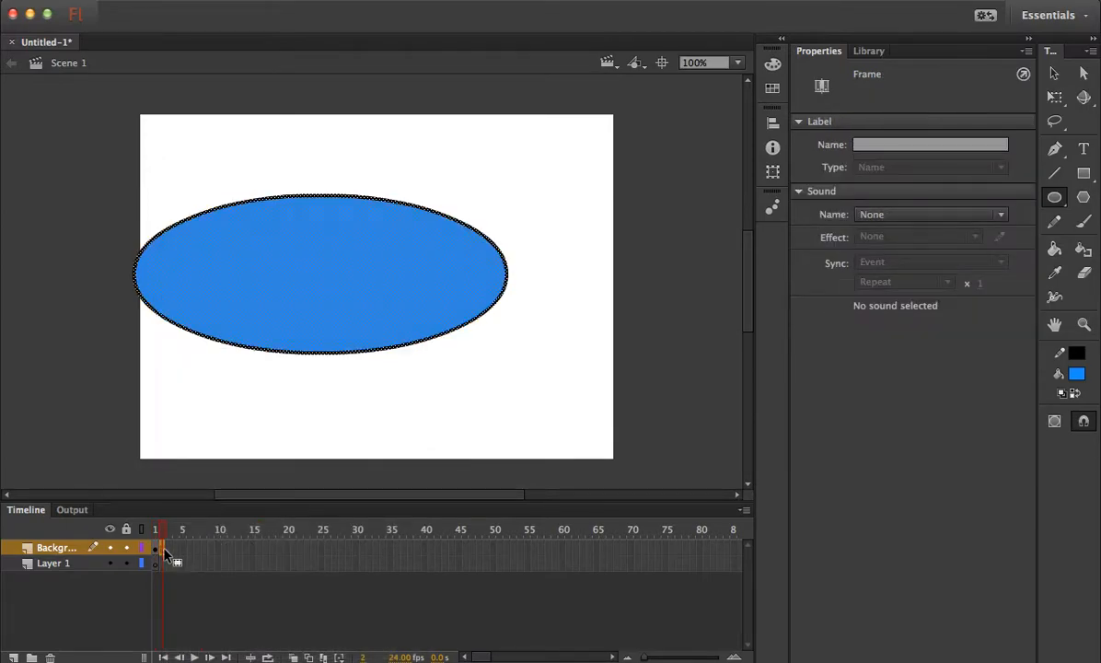
Step: Insert a keyframe at frame 4 of the Background layer and delete the oval from it
{"action": "left_click", "coordinate": [164, 561]}
{"action": "left_click", "coordinate": [171, 551]}
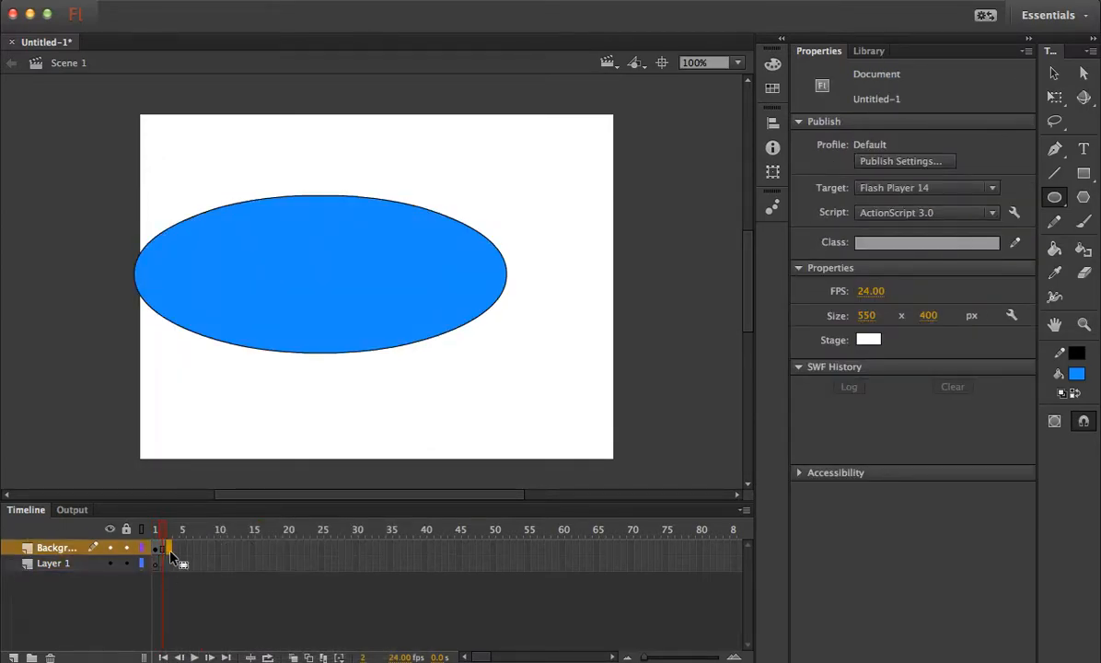
{"action": "right_click", "coordinate": [172, 550]}
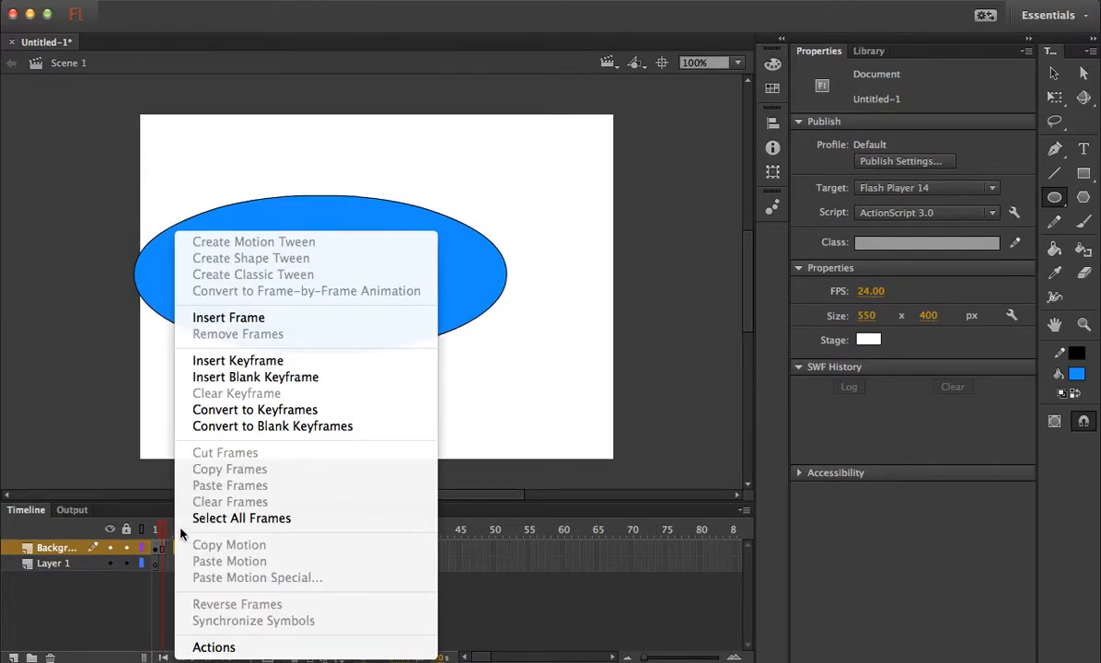
{"action": "left_click", "coordinate": [238, 360]}
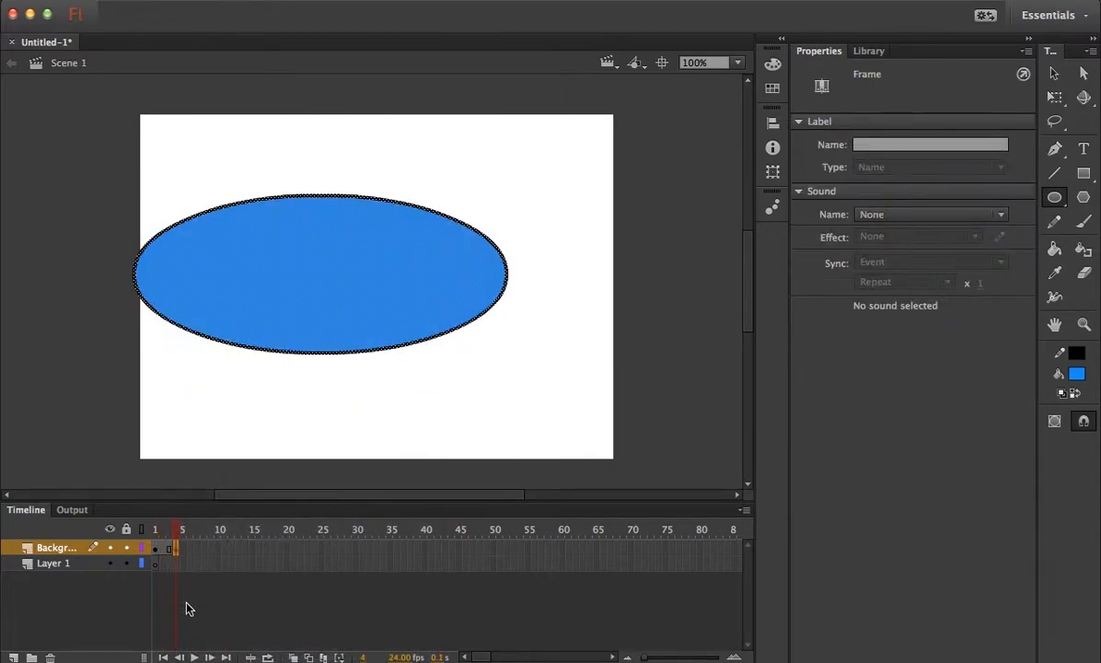
{"action": "left_click", "coordinate": [1055, 77]}
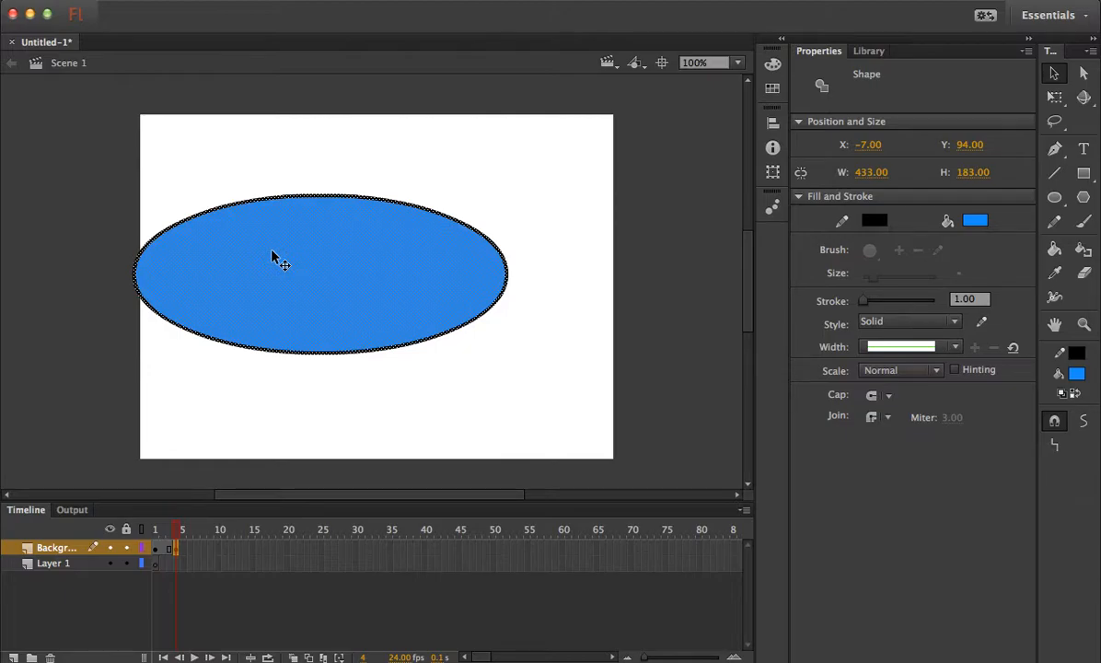
{"action": "key", "text": "Delete"}
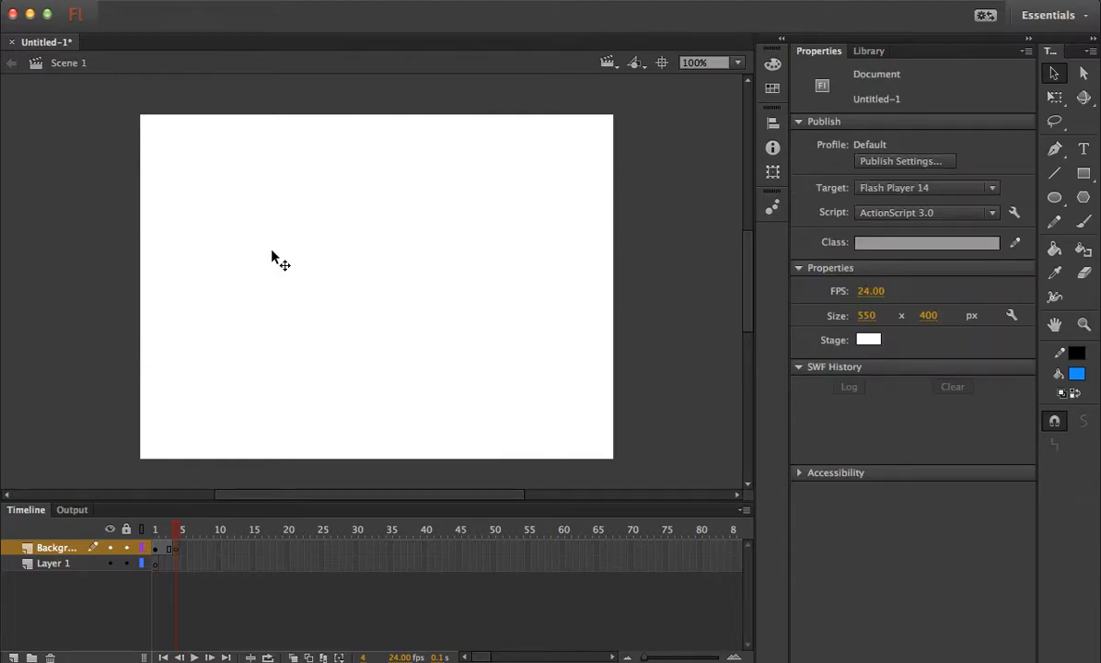
Step: Compare frame 1 with frame 4 of the Background layer and play the animation
{"action": "left_click", "coordinate": [158, 562]}
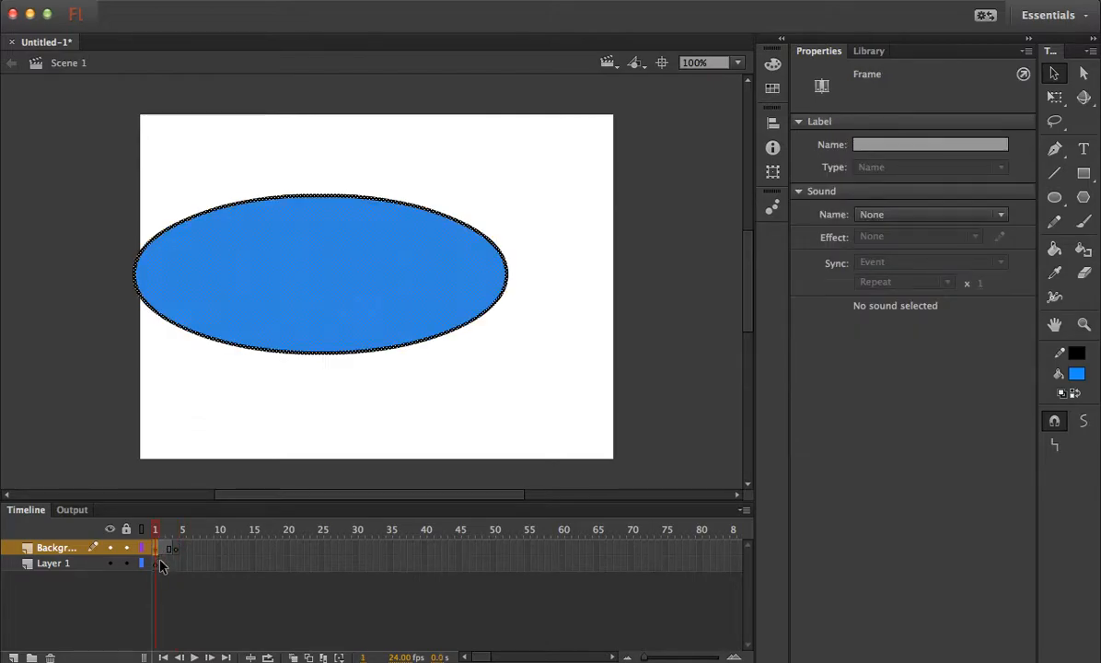
{"action": "left_click", "coordinate": [180, 549]}
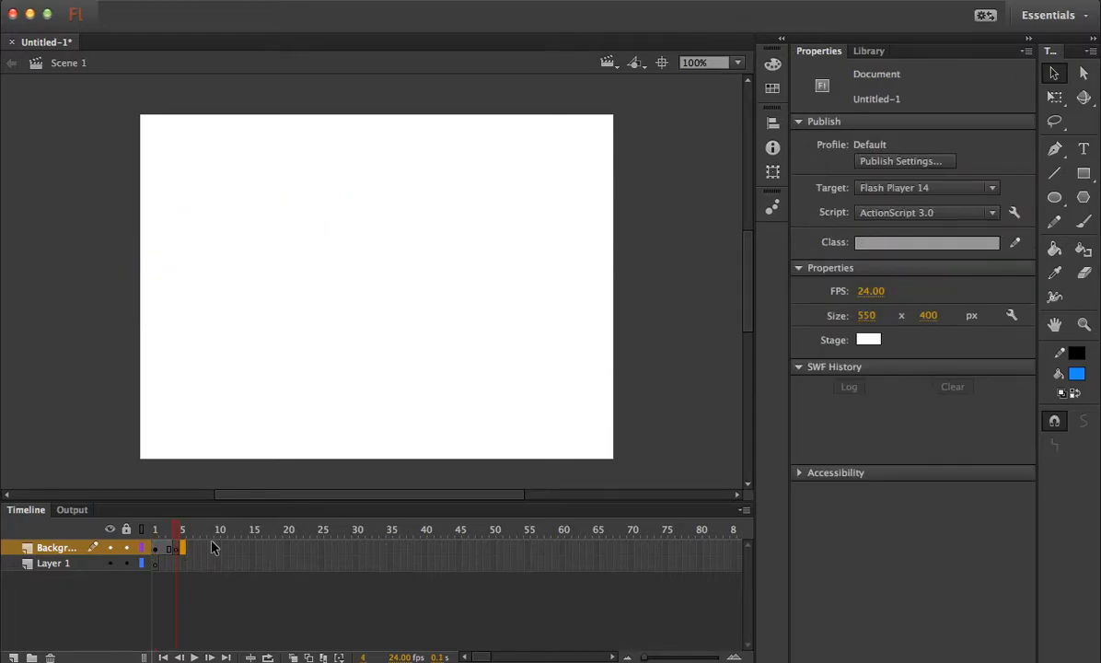
{"action": "key", "text": "Return"}
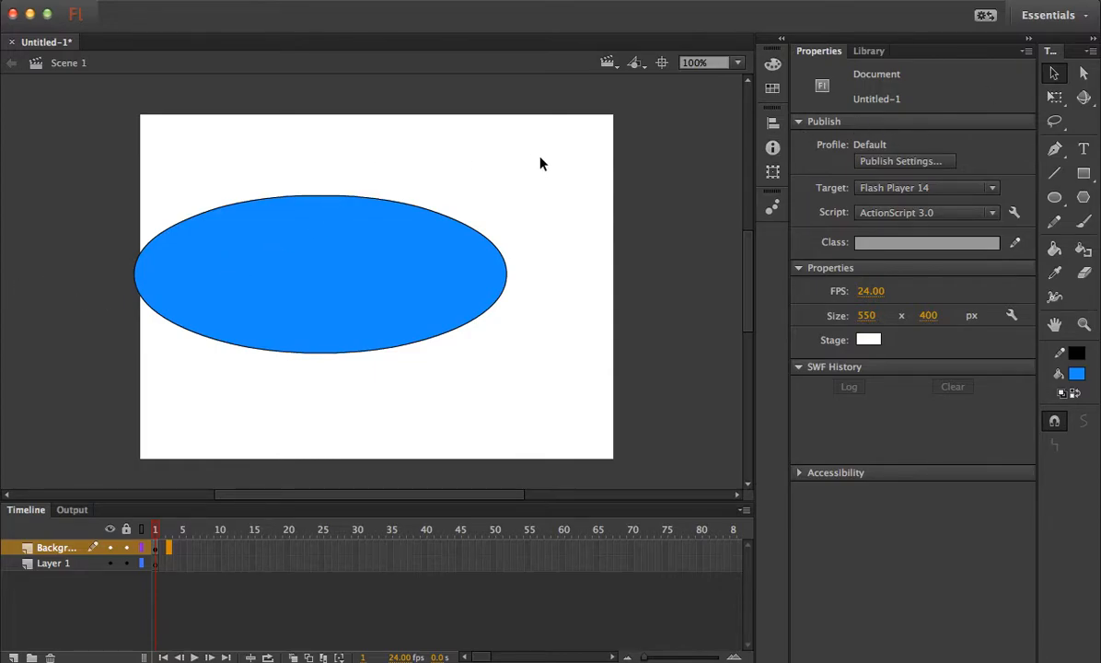
Step: Delete the wide oval from frame 1 of the Background layer
{"action": "left_click_drag", "start_coordinate": [556, 189], "coordinate": [87, 410]}
{"action": "key", "text": "Delete"}
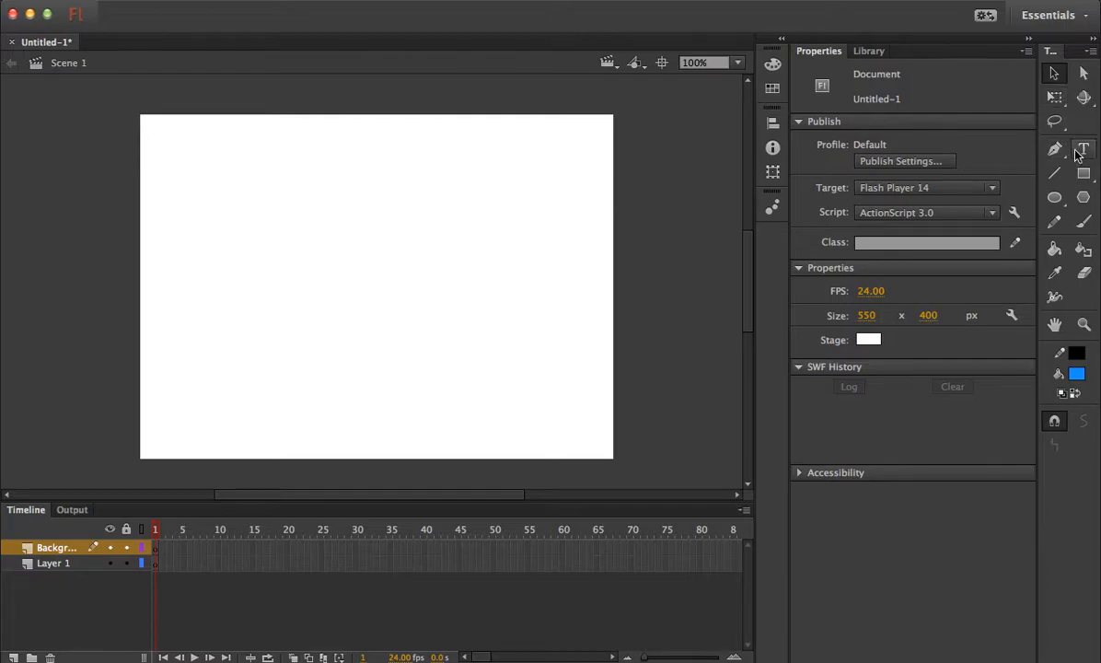
{"action": "left_click", "coordinate": [1054, 74]}
{"action": "left_click_drag", "start_coordinate": [461, 248], "coordinate": [463, 252]}
{"action": "left_click_drag", "start_coordinate": [587, 169], "coordinate": [210, 338]}
{"action": "left_click", "coordinate": [1055, 96]}
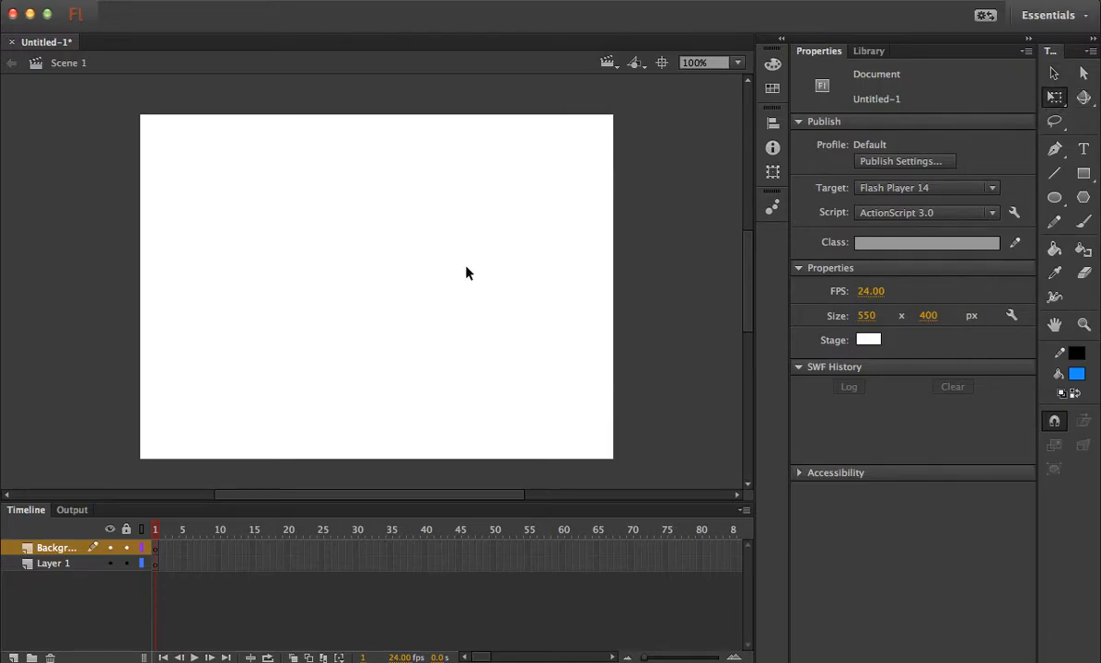
Step: Draw an oval about 174 by 156 px near the middle of the stage on the Background layer
{"action": "key", "text": "o"}
{"action": "left_click_drag", "start_coordinate": [287, 247], "coordinate": [437, 380]}
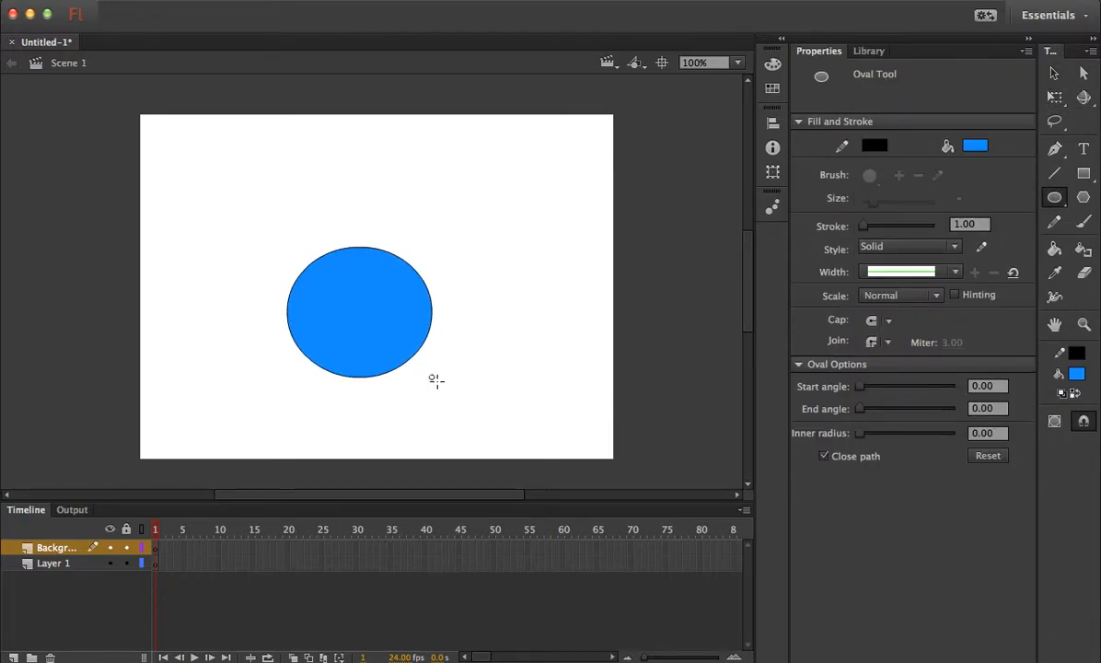
{"action": "key", "text": "v"}
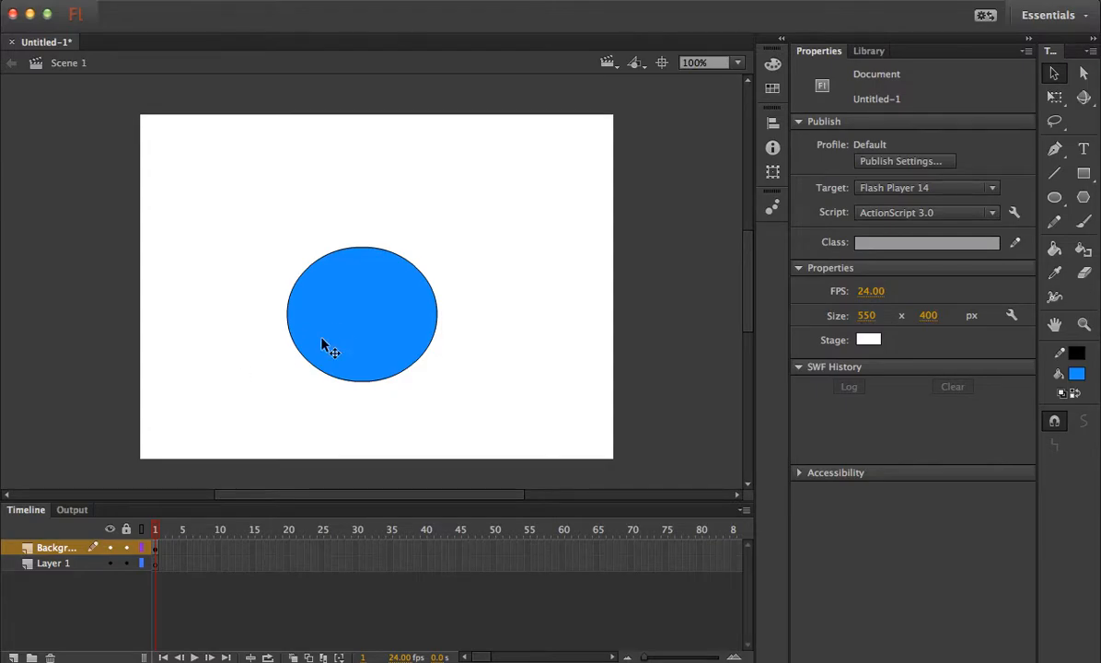
{"action": "left_click_drag", "start_coordinate": [227, 214], "coordinate": [525, 409]}
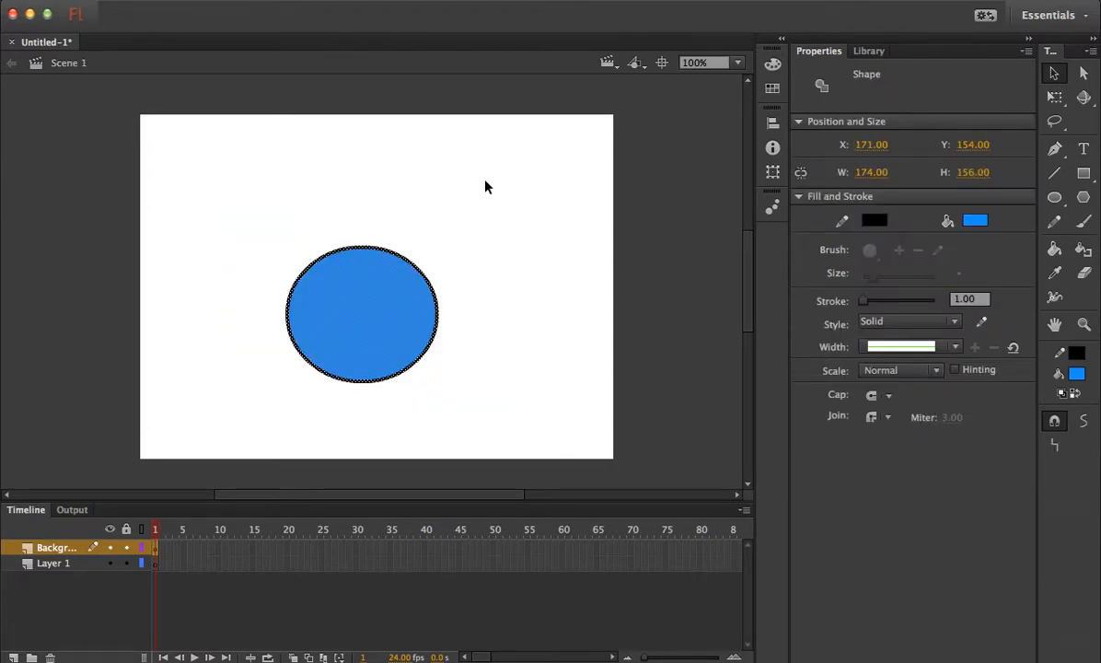
{"action": "left_click", "coordinate": [486, 273]}
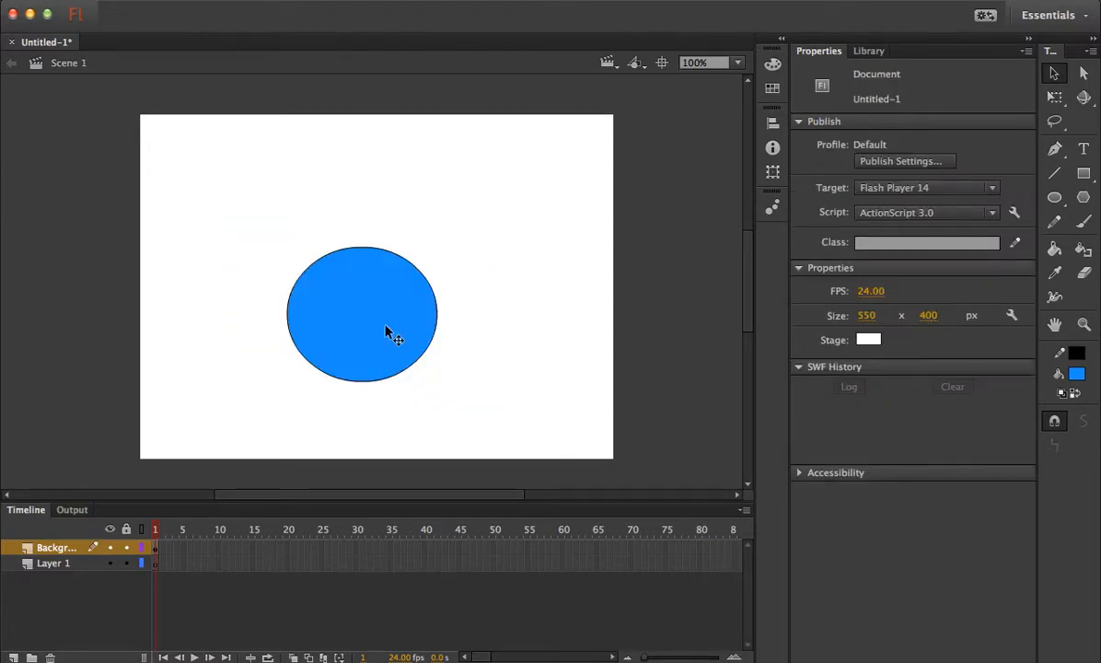
Step: Move only the oval's fill away from its outline, to about X 498, Y 58, and undo the move
{"action": "left_click", "coordinate": [413, 267]}
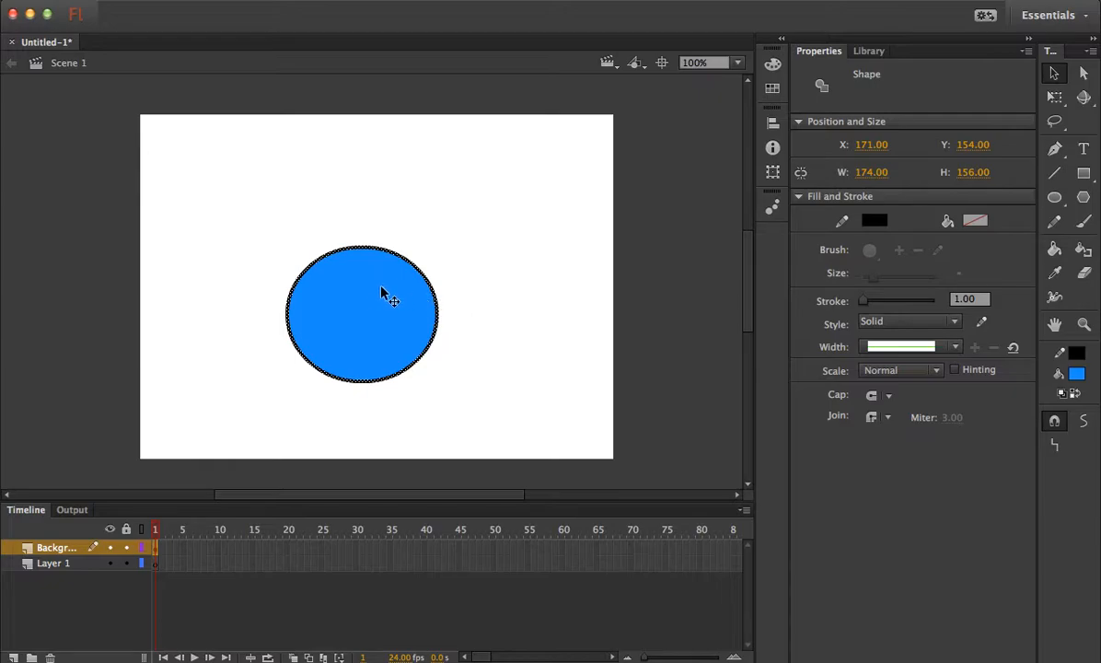
{"action": "left_click_drag", "start_coordinate": [381, 292], "coordinate": [662, 209]}
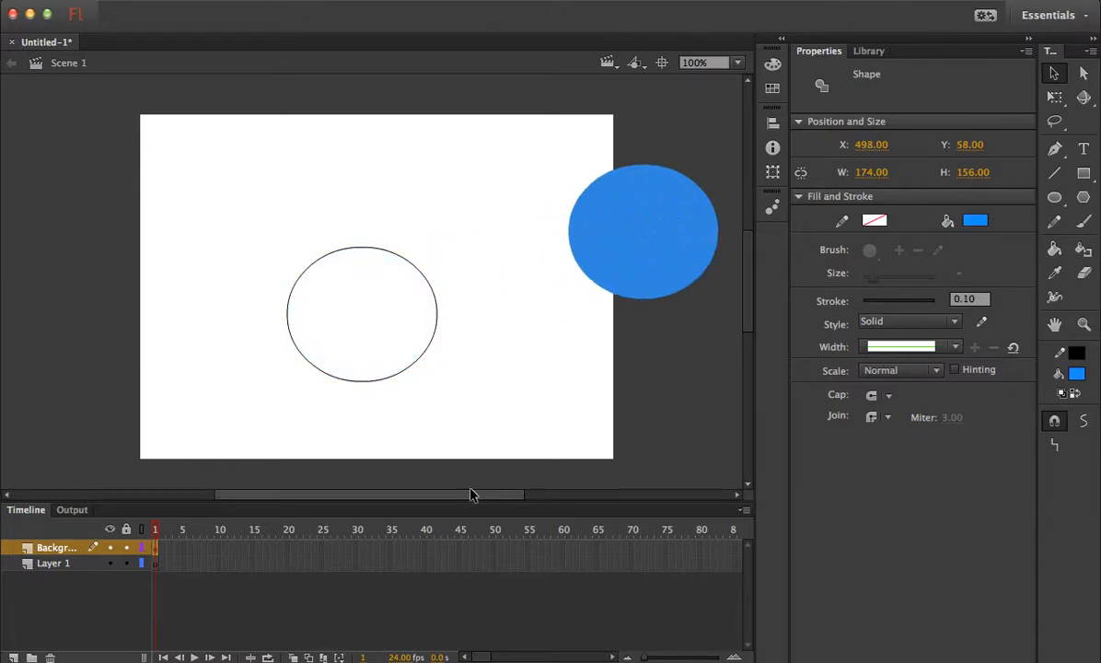
{"action": "key", "text": "super+z"}
Step: Select the oval's fill and outline together and move the whole shape to about X 236, Y 129
{"action": "left_click", "coordinate": [464, 220]}
{"action": "left_click_drag", "start_coordinate": [521, 196], "coordinate": [84, 467]}
{"action": "mouse_move", "coordinate": [368, 329]}
{"action": "left_mouse_down"}
{"action": "mouse_move", "coordinate": [443, 327]}
{"action": "mouse_move", "coordinate": [425, 308]}
{"action": "left_mouse_up"}
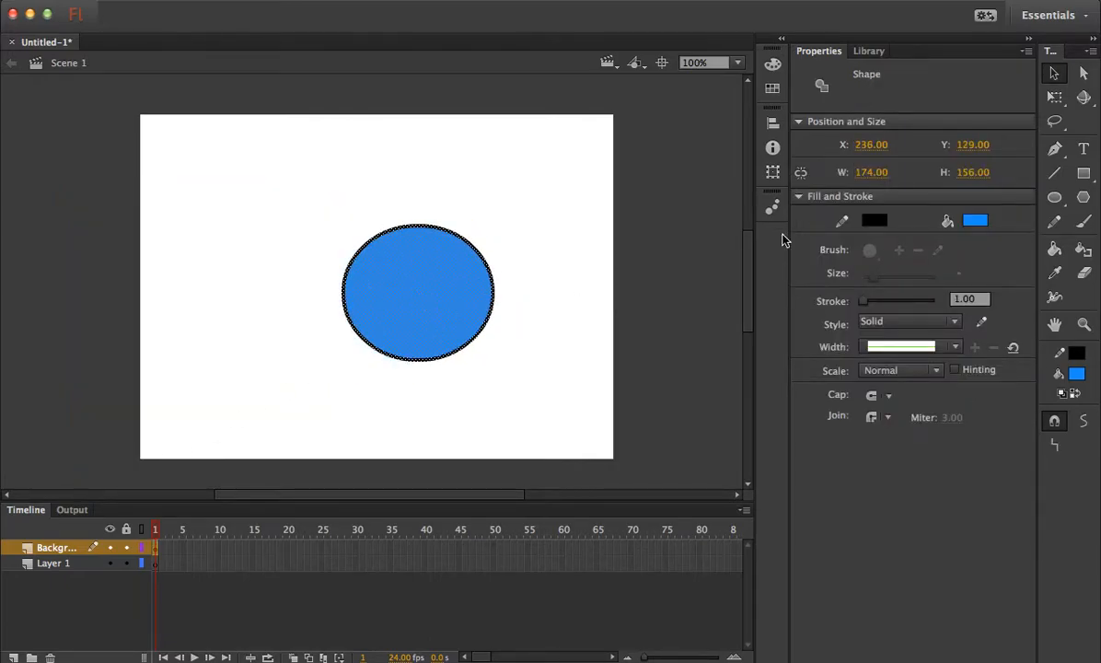
Step: Display the anchor points along the oval's outline with the Subselection tool
{"action": "left_click", "coordinate": [1084, 73]}
{"action": "left_click", "coordinate": [438, 277]}
{"action": "left_click_drag", "start_coordinate": [483, 252], "coordinate": [327, 346]}
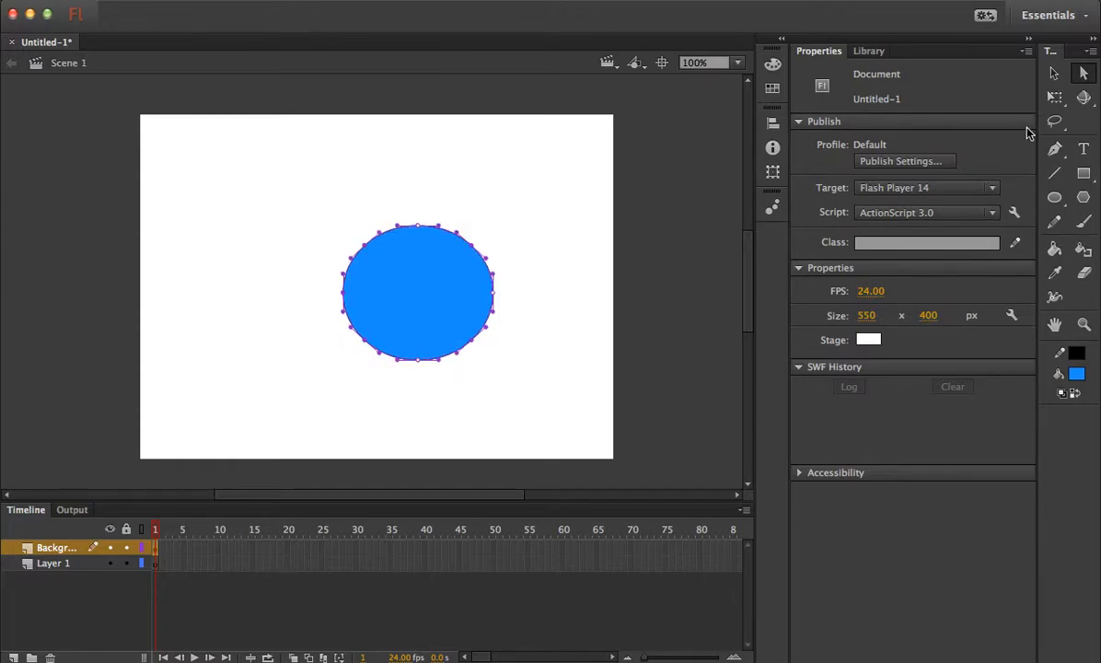
Step: Rotate only the oval's fill by roughly a quarter turn with Free Transform, undo it, and select the fill and outline together
{"action": "left_click", "coordinate": [1054, 97]}
{"action": "left_click", "coordinate": [393, 308]}
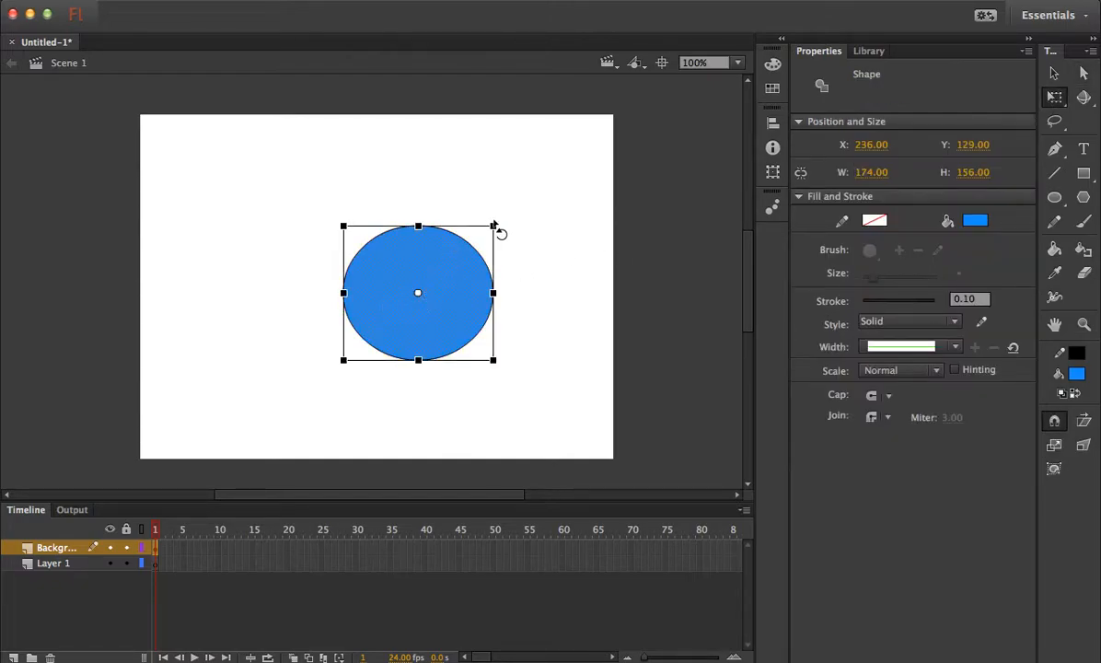
{"action": "left_click_drag", "start_coordinate": [504, 218], "coordinate": [337, 164]}
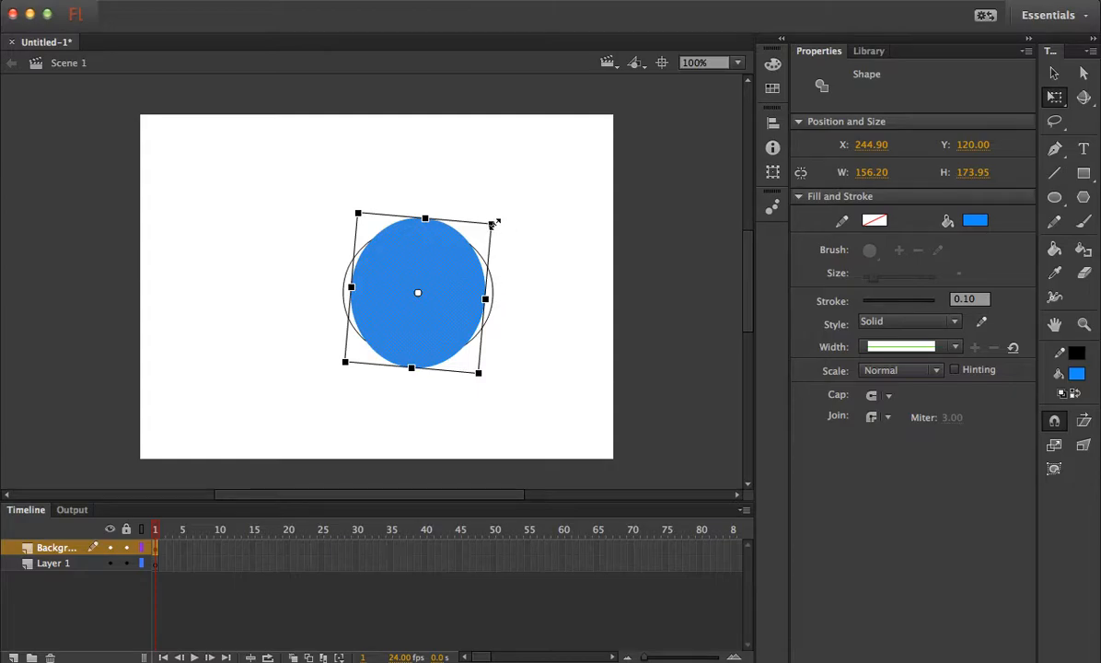
{"action": "left_click_drag", "start_coordinate": [500, 219], "coordinate": [540, 228]}
{"action": "key", "text": "super+z"}
{"action": "key", "text": "super+z"}
{"action": "left_click_drag", "start_coordinate": [565, 166], "coordinate": [285, 414]}
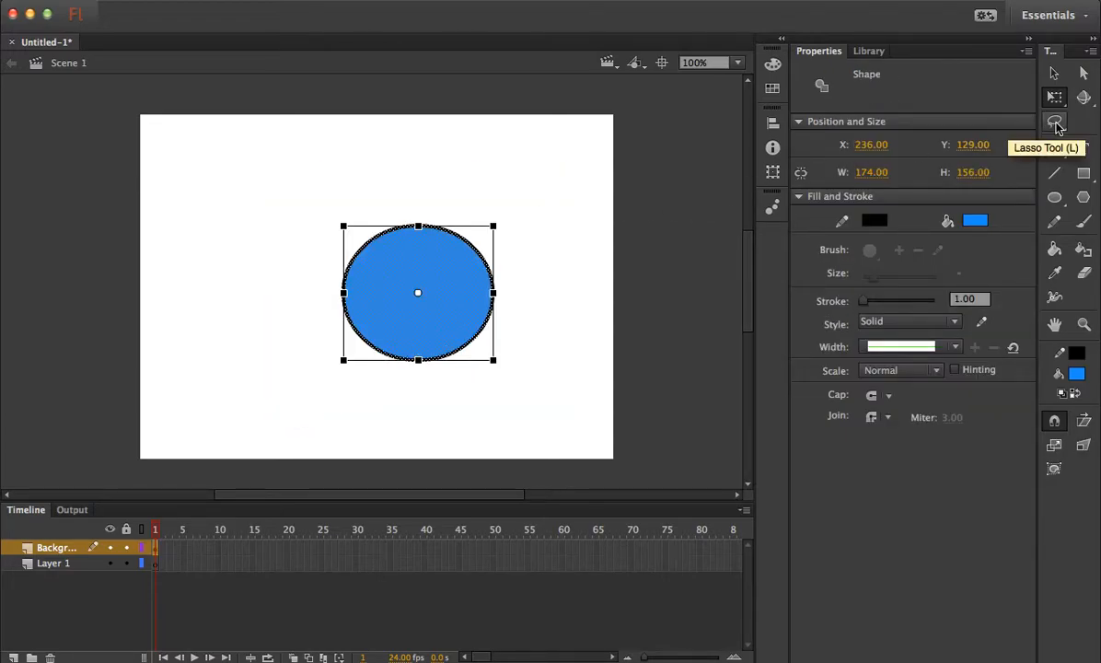
Step: Delete a freehand lassoed area about 100 by 114 px from the upper part of the oval's fill, and undo the deletion
{"action": "left_click", "coordinate": [1055, 124]}
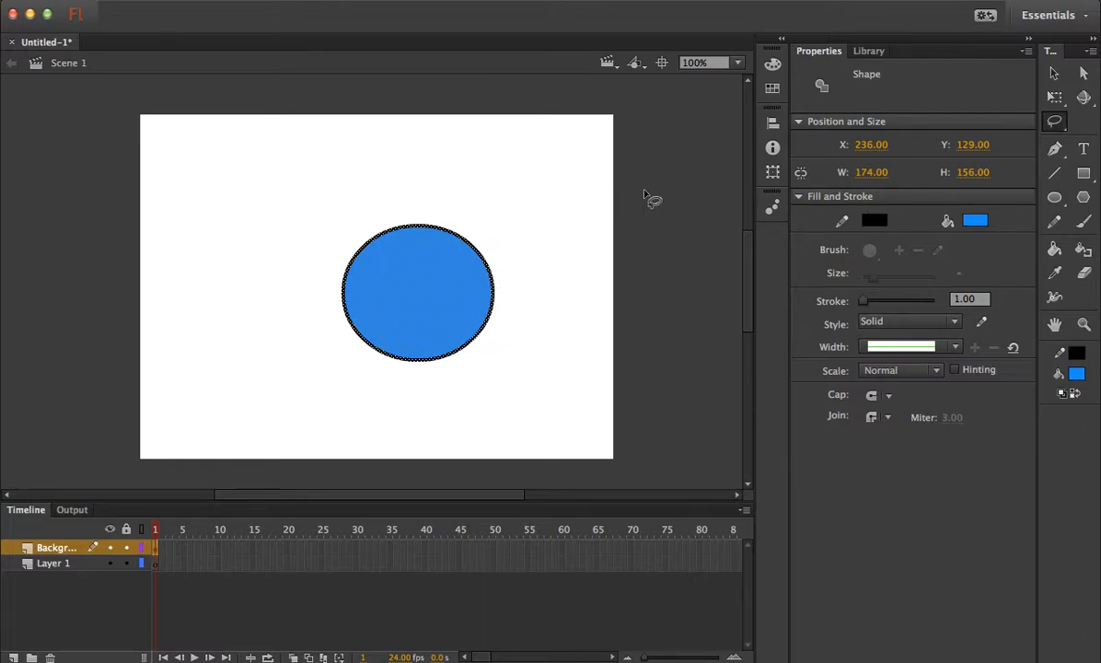
{"action": "left_click", "coordinate": [1065, 130]}
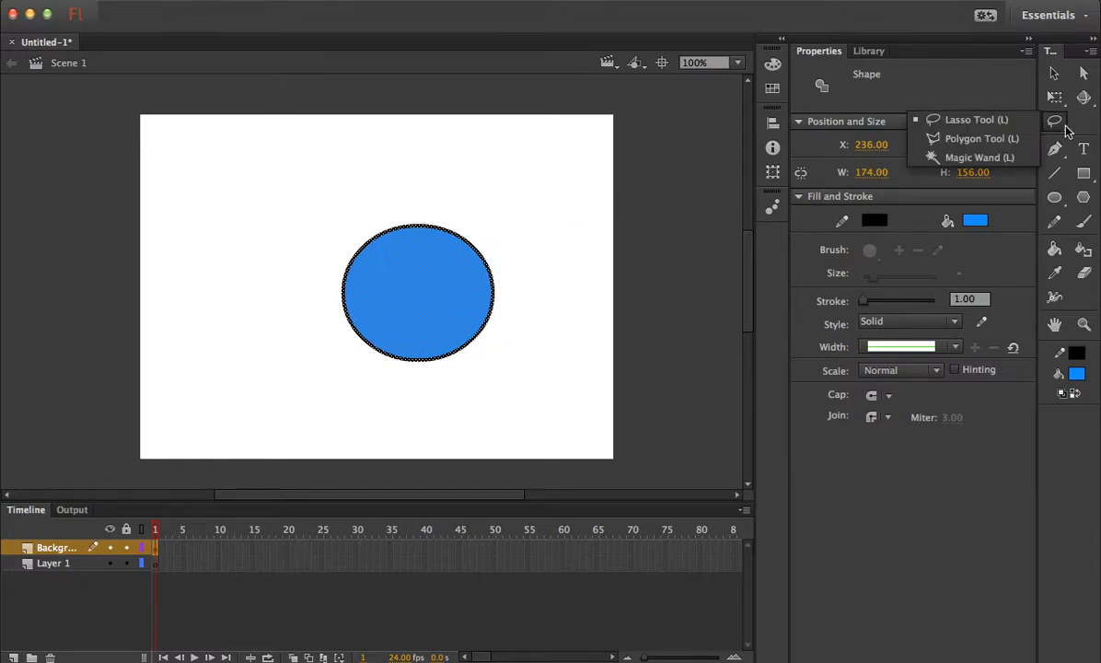
{"action": "left_click", "coordinate": [989, 120]}
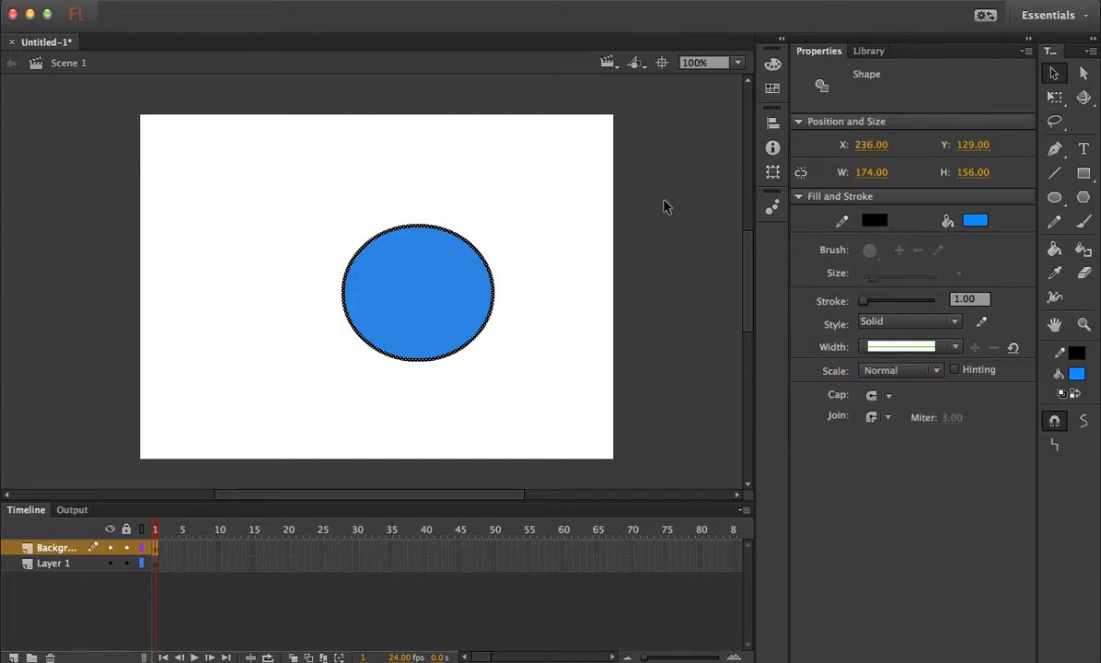
{"action": "key", "text": "v"}
{"action": "left_click", "coordinate": [624, 198]}
{"action": "key", "text": "l"}
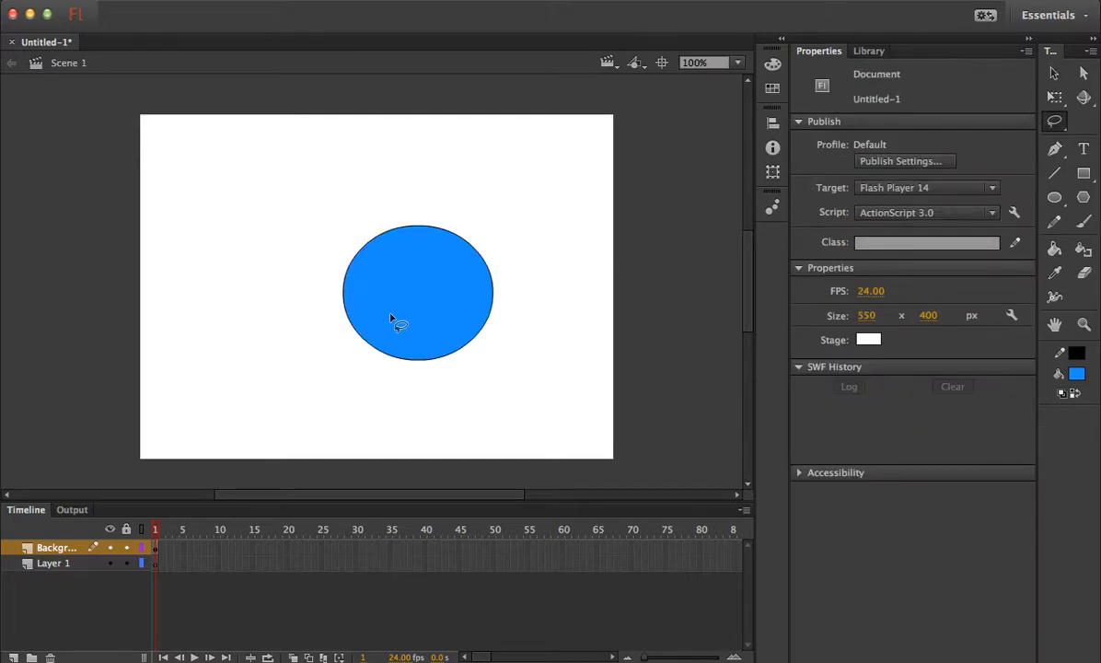
{"action": "mouse_move", "coordinate": [421, 228]}
{"action": "left_mouse_down"}
{"action": "mouse_move", "coordinate": [386, 245]}
{"action": "mouse_move", "coordinate": [376, 283]}
{"action": "mouse_move", "coordinate": [386, 314]}
{"action": "mouse_move", "coordinate": [430, 329]}
{"action": "left_mouse_up"}
{"action": "left_click_drag", "start_coordinate": [423, 237], "coordinate": [419, 237]}
{"action": "key", "text": "Delete"}
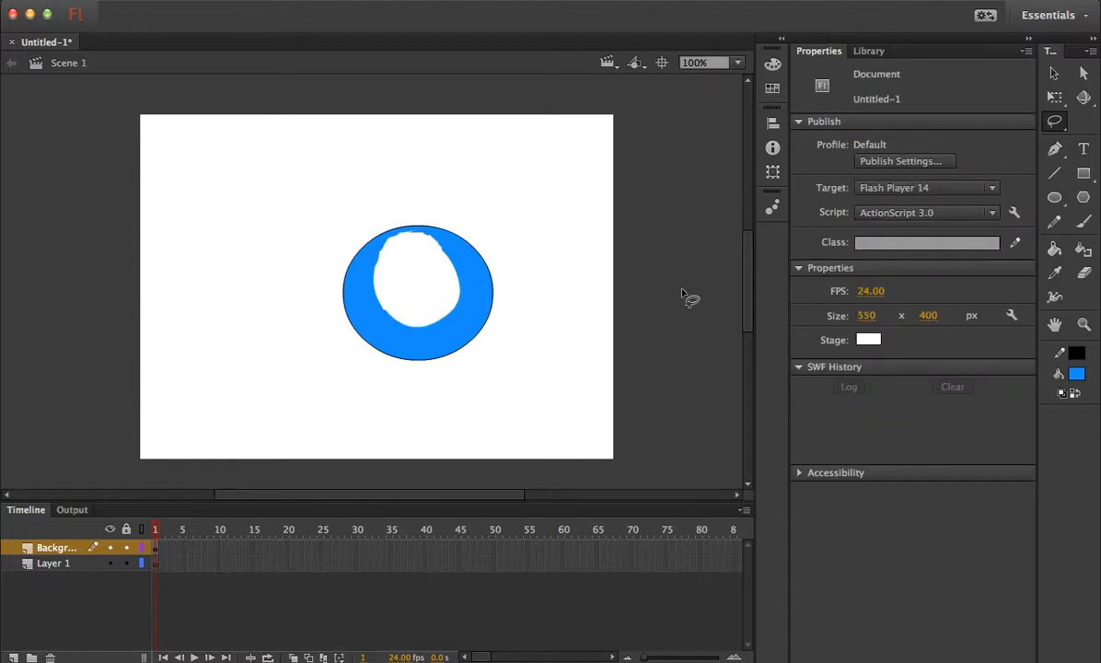
{"action": "key", "text": "super+z"}
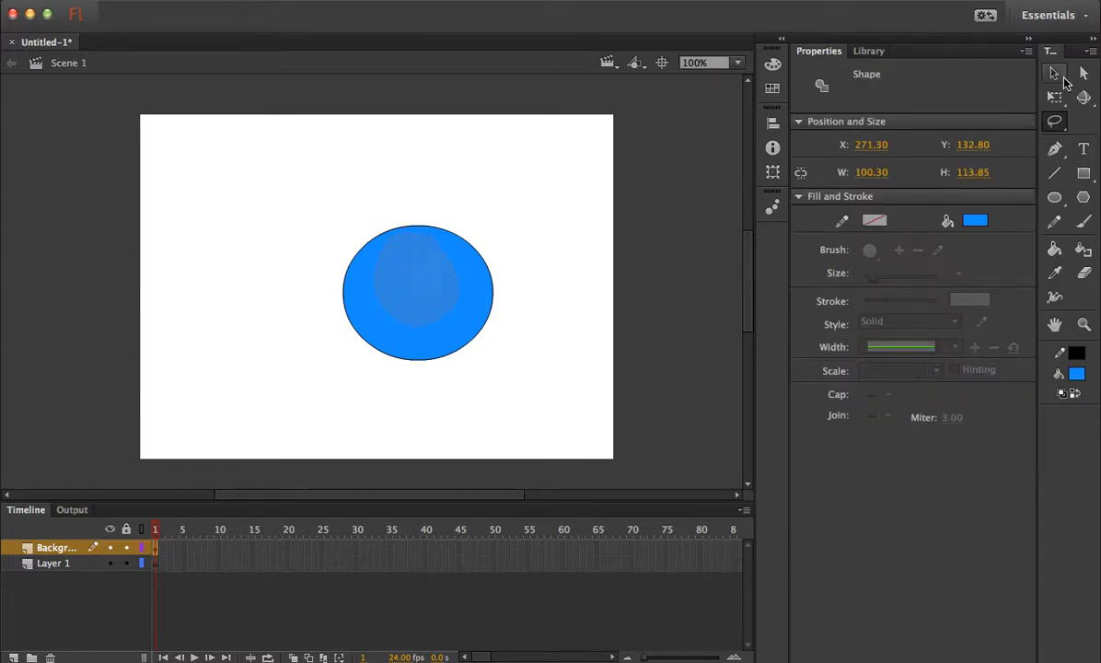
{"action": "left_click", "coordinate": [584, 214]}
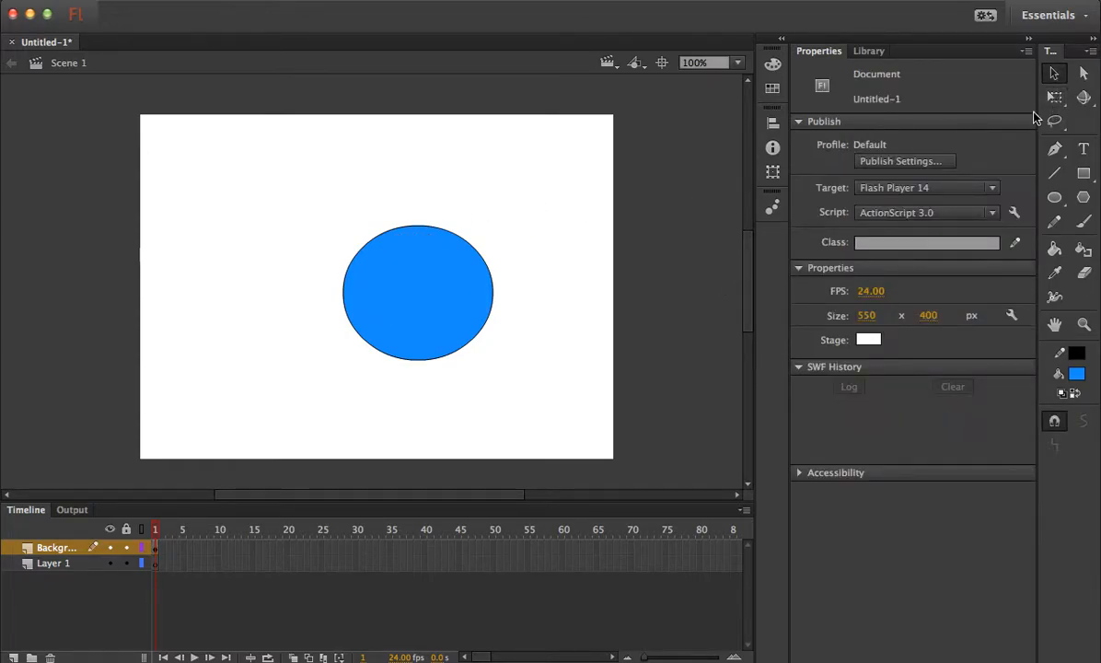
Step: Draw an open curved path with the Pen tool above the oval and around its left side
{"action": "left_click", "coordinate": [1083, 99]}
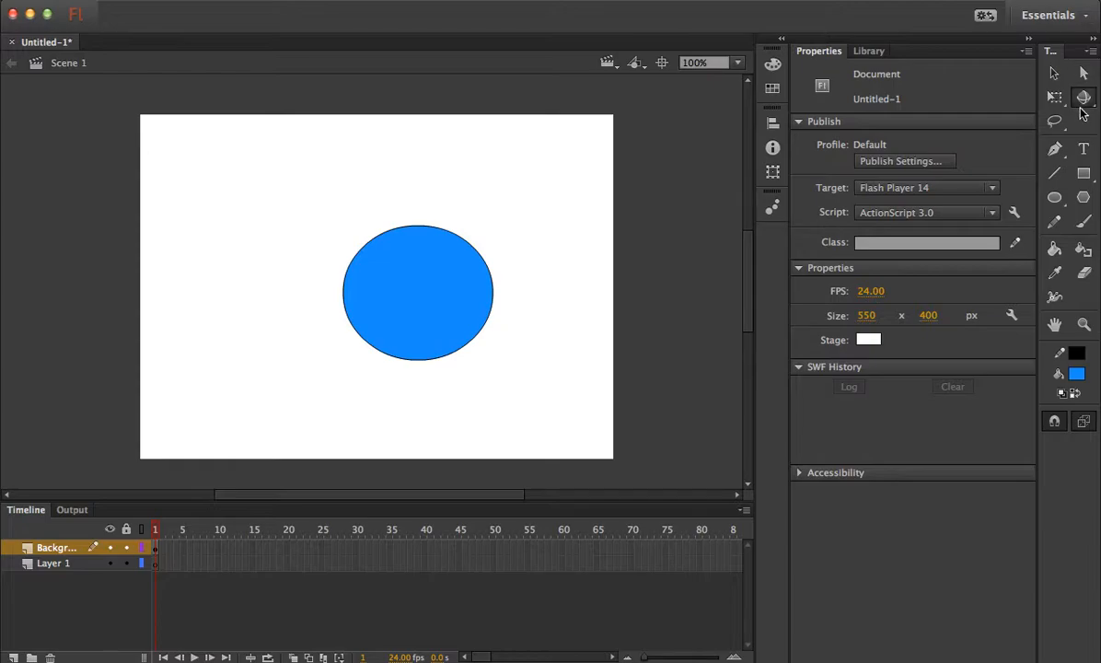
{"action": "left_click", "coordinate": [1054, 150]}
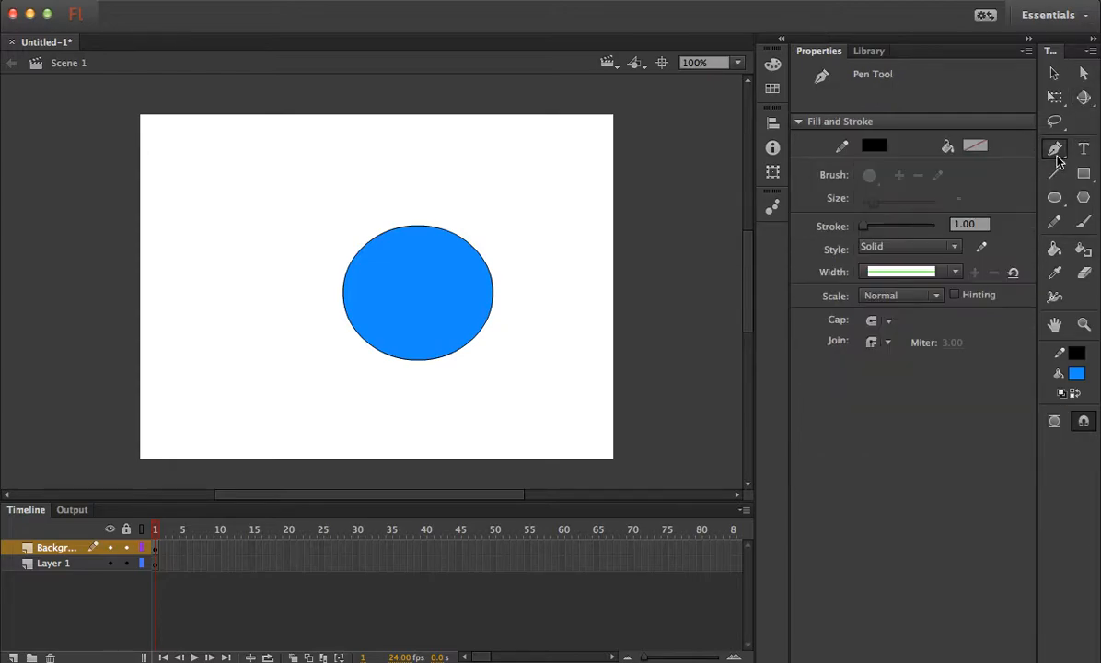
{"action": "left_click_drag", "start_coordinate": [407, 147], "coordinate": [457, 164]}
{"action": "key", "text": "super+z"}
{"action": "left_click", "coordinate": [493, 187]}
{"action": "left_click_drag", "start_coordinate": [514, 240], "coordinate": [423, 206]}
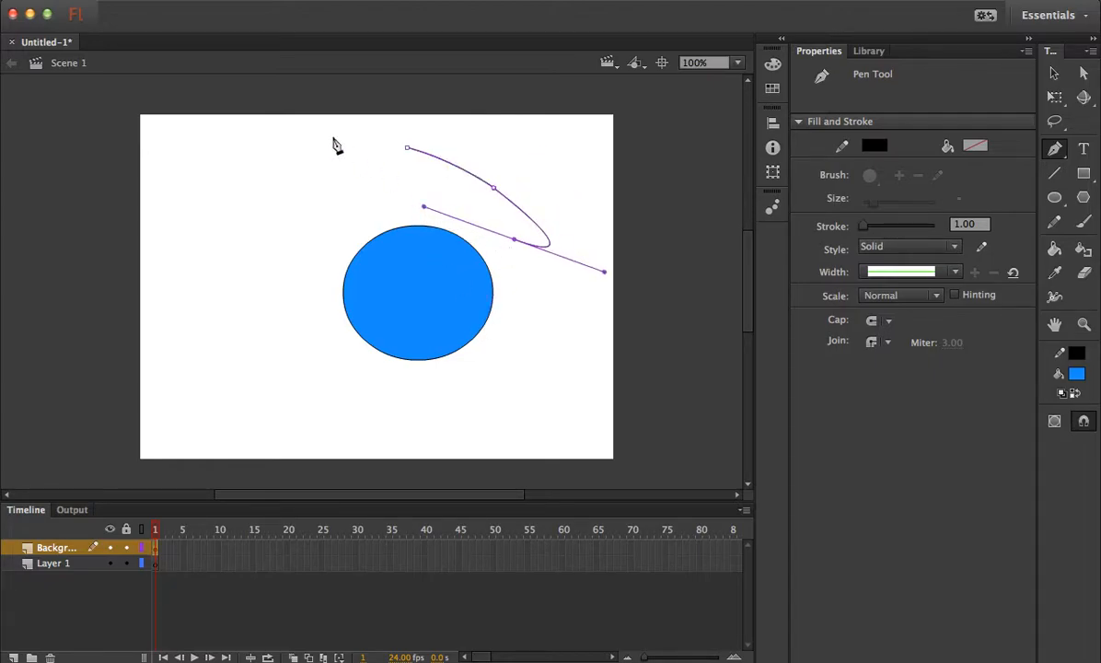
{"action": "left_click_drag", "start_coordinate": [263, 159], "coordinate": [153, 150]}
{"action": "left_click_drag", "start_coordinate": [249, 277], "coordinate": [313, 363]}
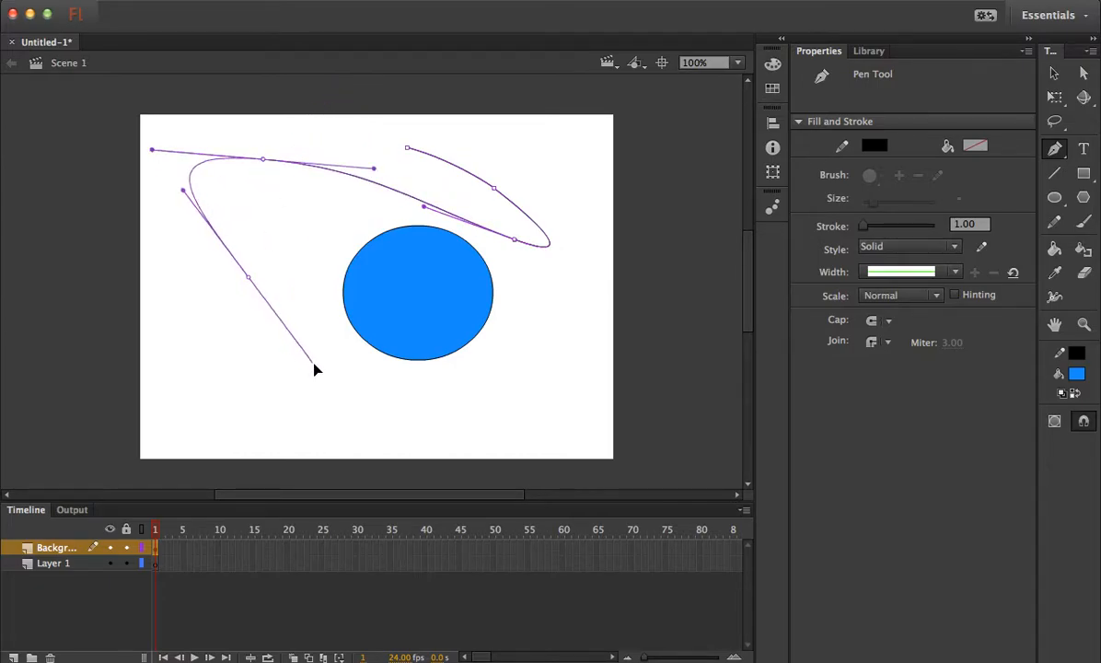
Step: Undo the pen path and the earlier edits until the oval is back where it was drawn near the middle of the stage
{"action": "key", "text": "super+z"}
{"action": "key", "text": "super+z"}
{"action": "key", "text": "super+z"}
{"action": "key", "text": "super+z"}
{"action": "key", "text": "super+z"}
{"action": "key", "text": "super+z"}
{"action": "key", "text": "super+z"}
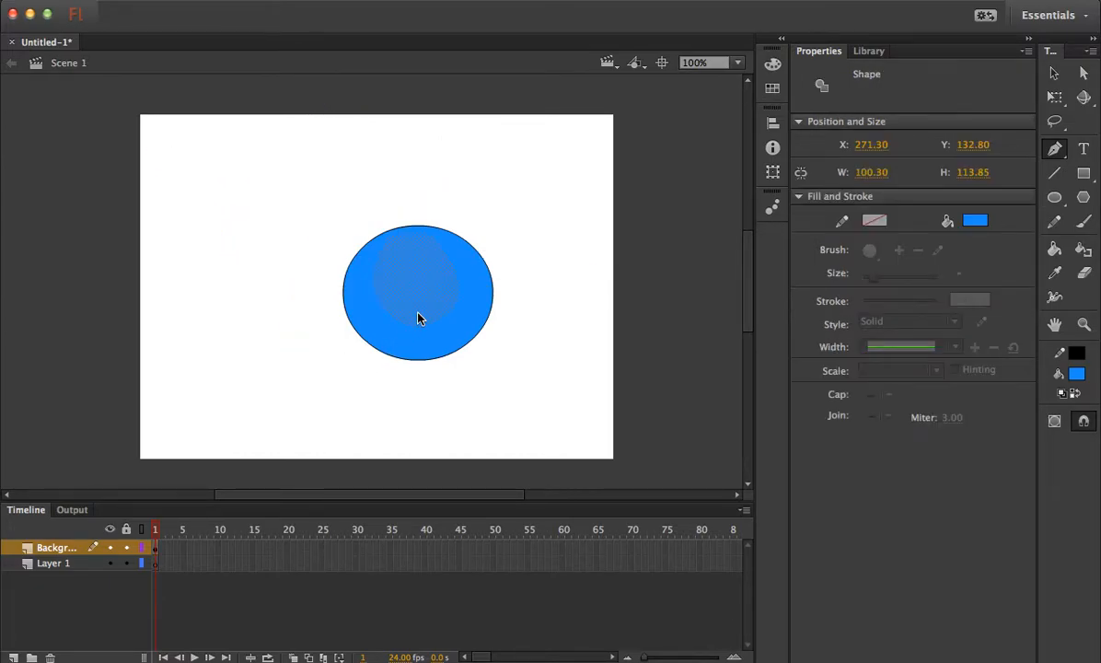
{"action": "key", "text": "super+z"}
{"action": "key", "text": "super+z"}
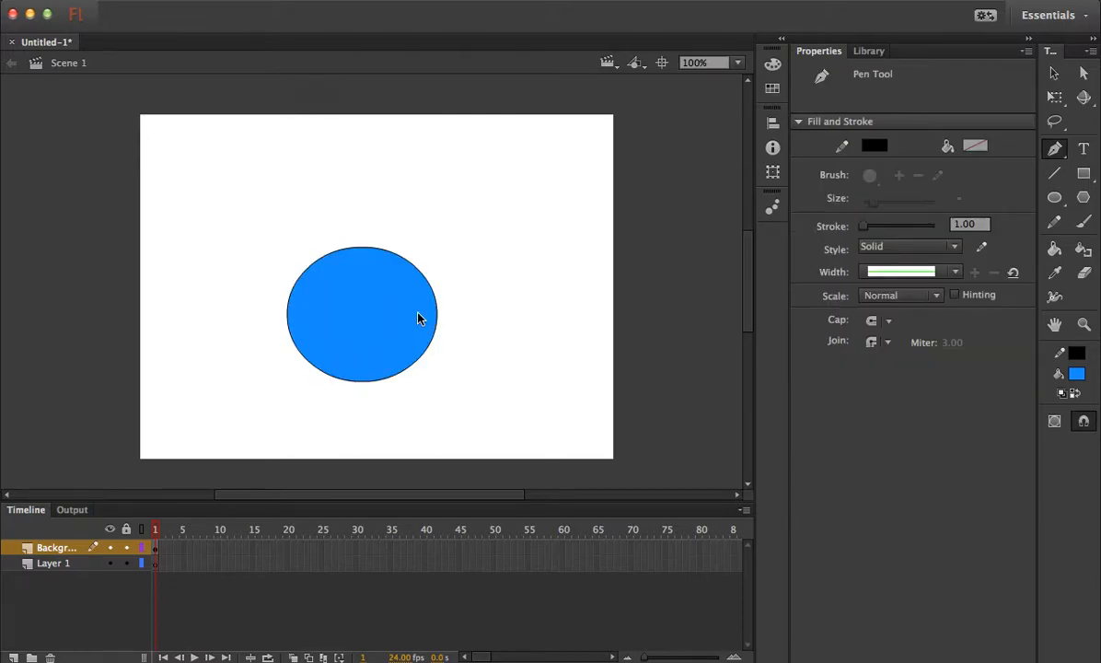
{"action": "key", "text": "super+z"}
{"action": "key", "text": "super+y"}
Step: Add a static text box about 124 px wide at X 211, Y 185 over the oval with the text "hgeuy"
{"action": "left_click", "coordinate": [1083, 149]}
{"action": "left_click", "coordinate": [346, 289]}
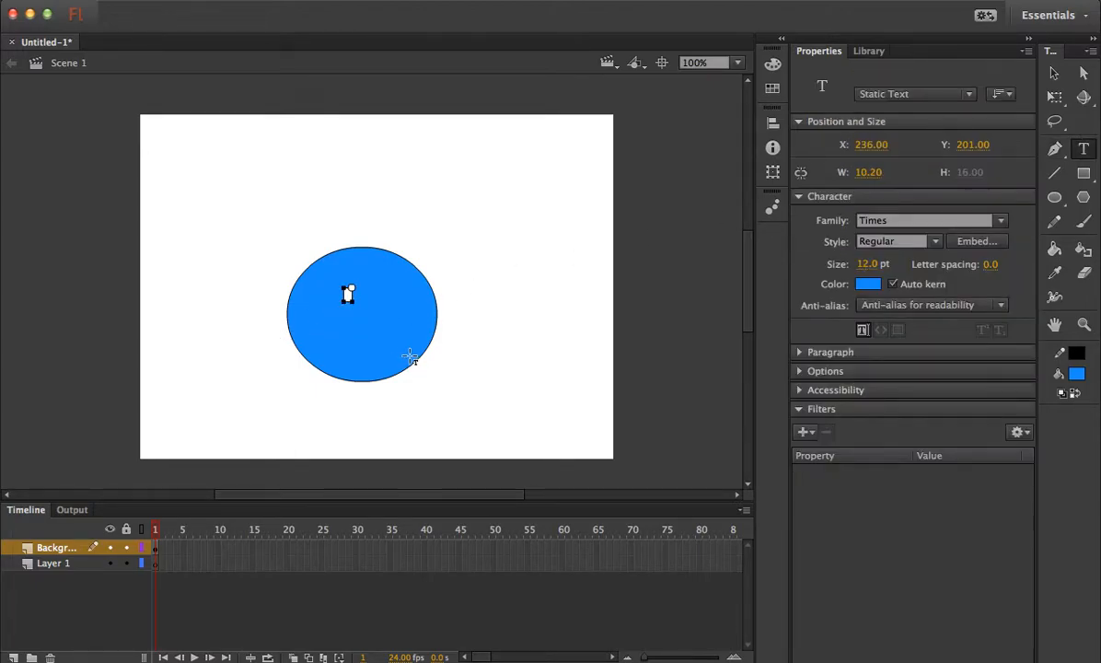
{"action": "key", "text": "Escape"}
{"action": "left_click_drag", "start_coordinate": [322, 278], "coordinate": [428, 276]}
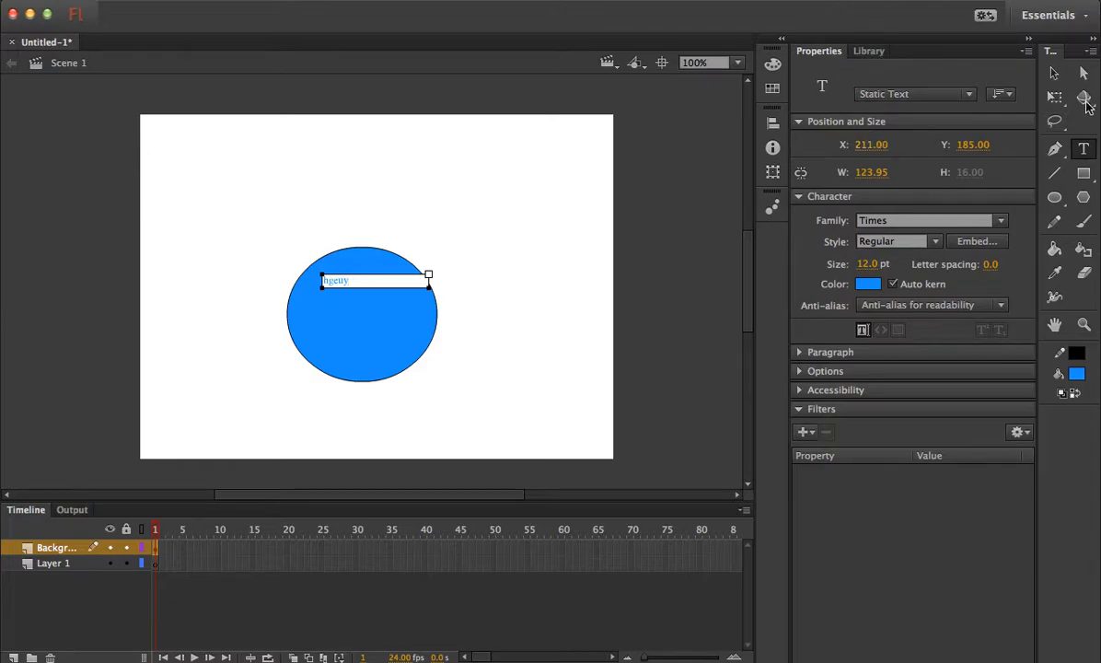
{"action": "left_click", "coordinate": [1054, 73]}
{"action": "key", "text": "q"}
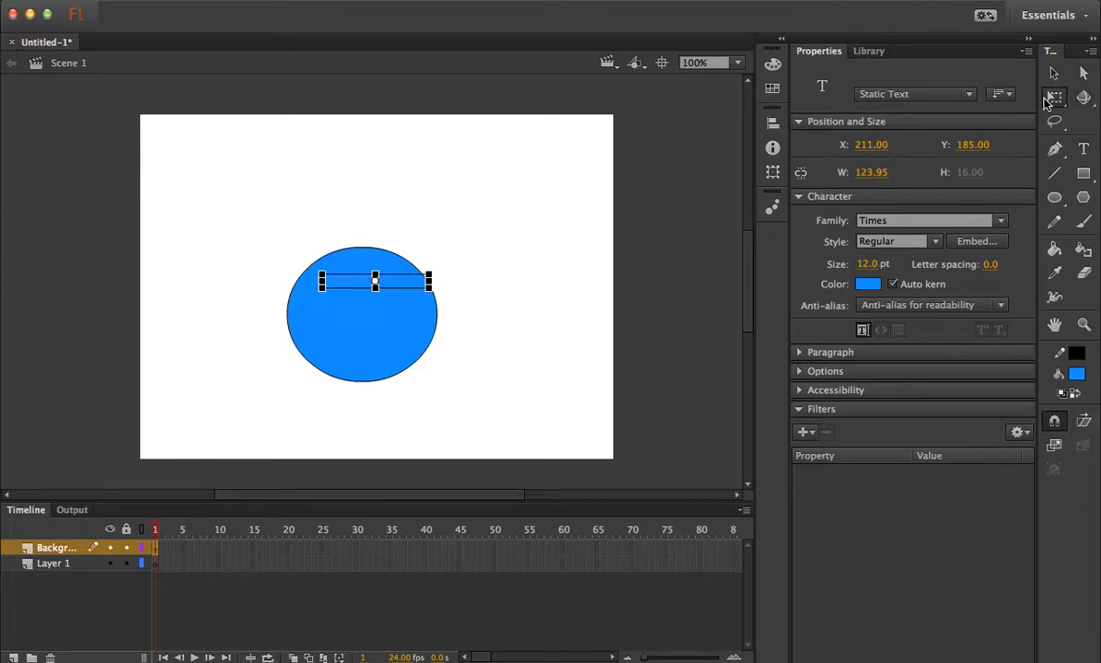
Step: Delete everything on the stage and undo back to the oval without the text box
{"action": "key", "text": "super+a"}
{"action": "key", "text": "Delete"}
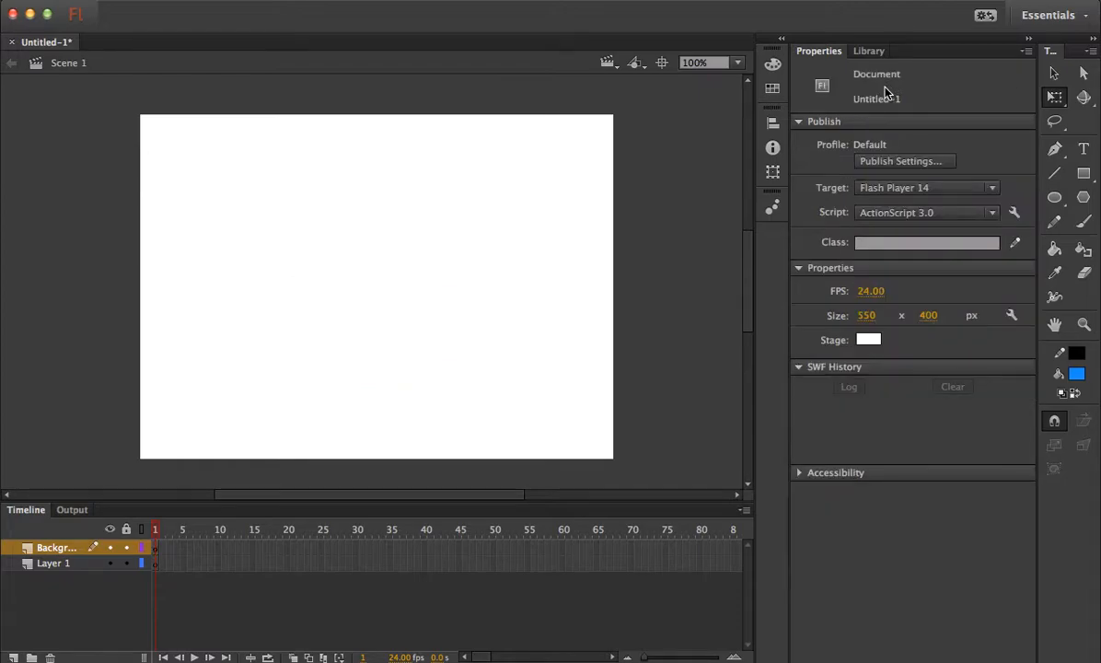
{"action": "key", "text": "super+z"}
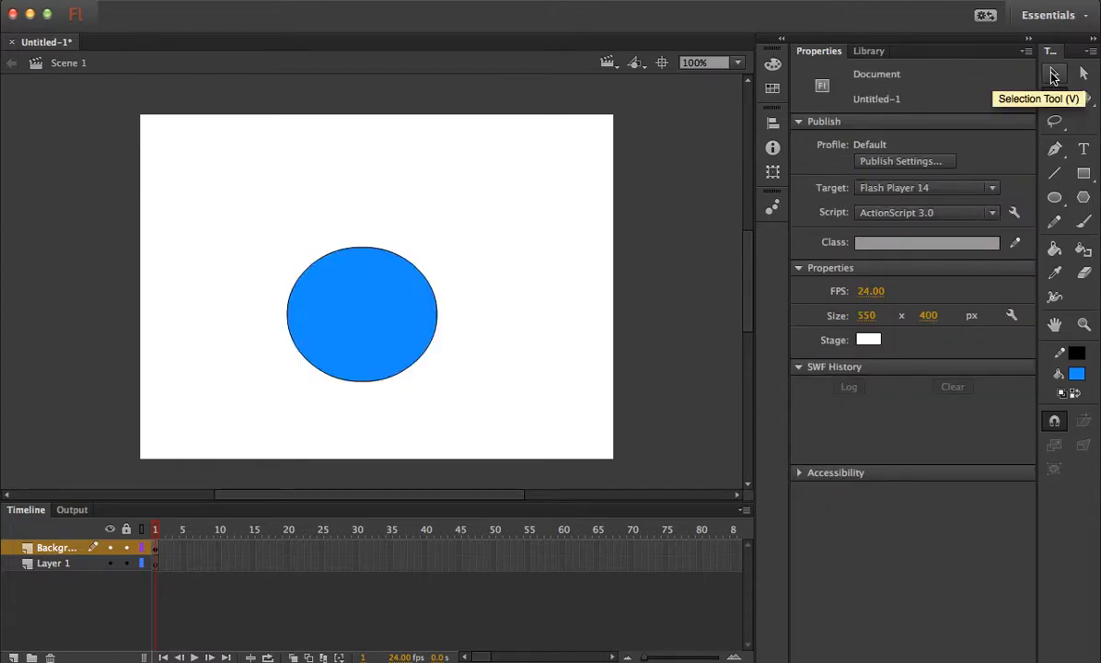
Step: Change the stage background colour to a medium green
{"action": "key", "text": "v"}
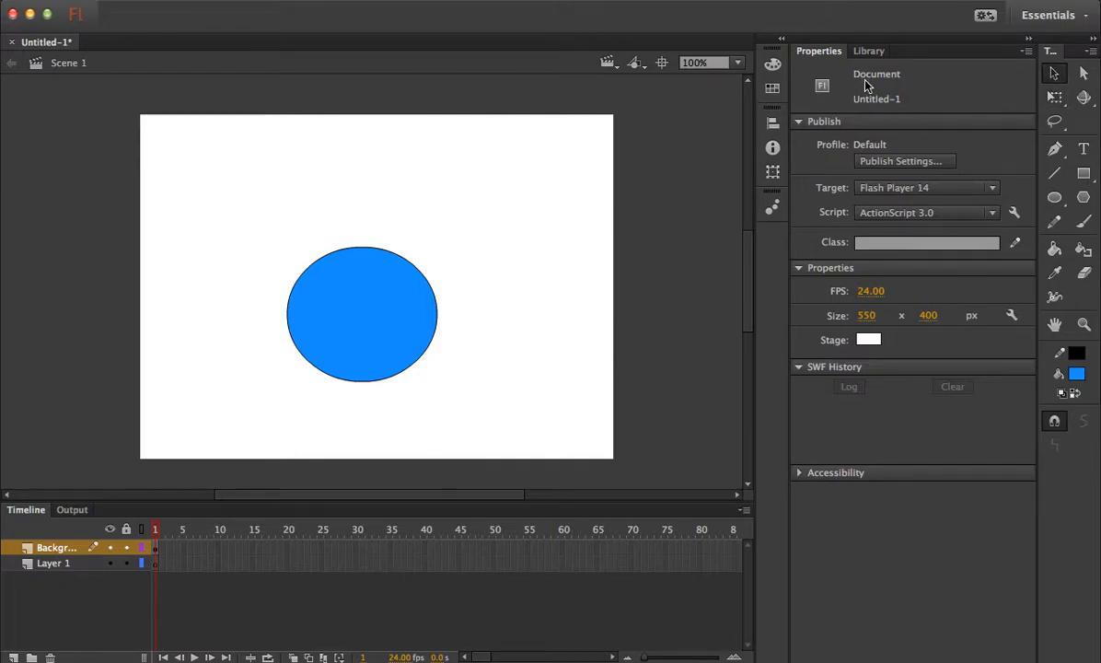
{"action": "left_click", "coordinate": [869, 340]}
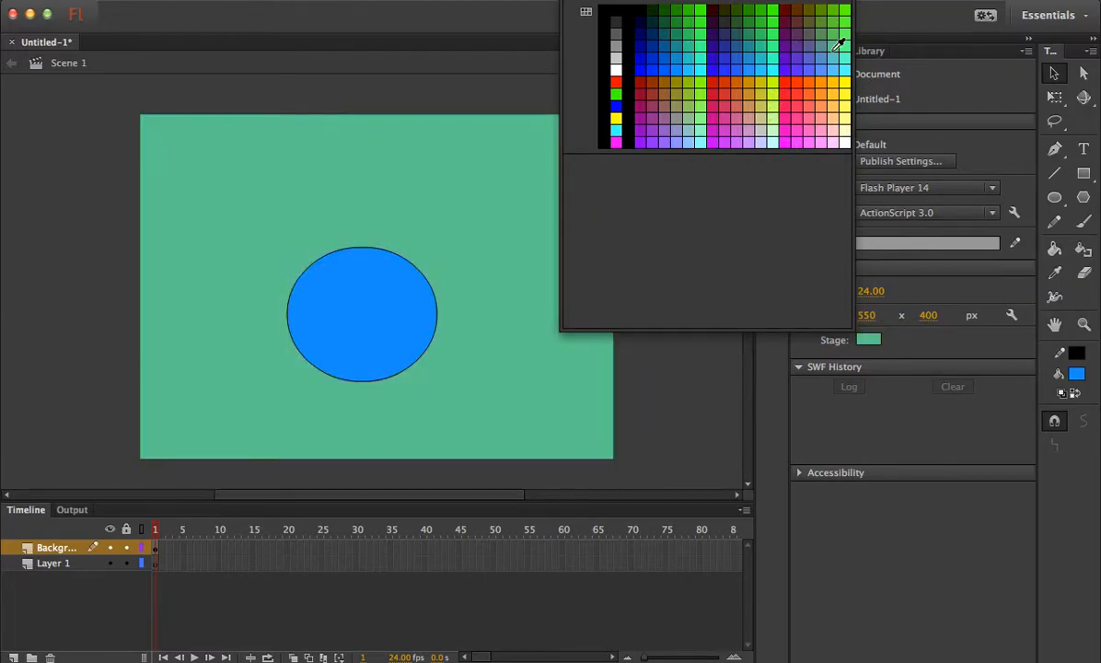
{"action": "left_click", "coordinate": [838, 20]}
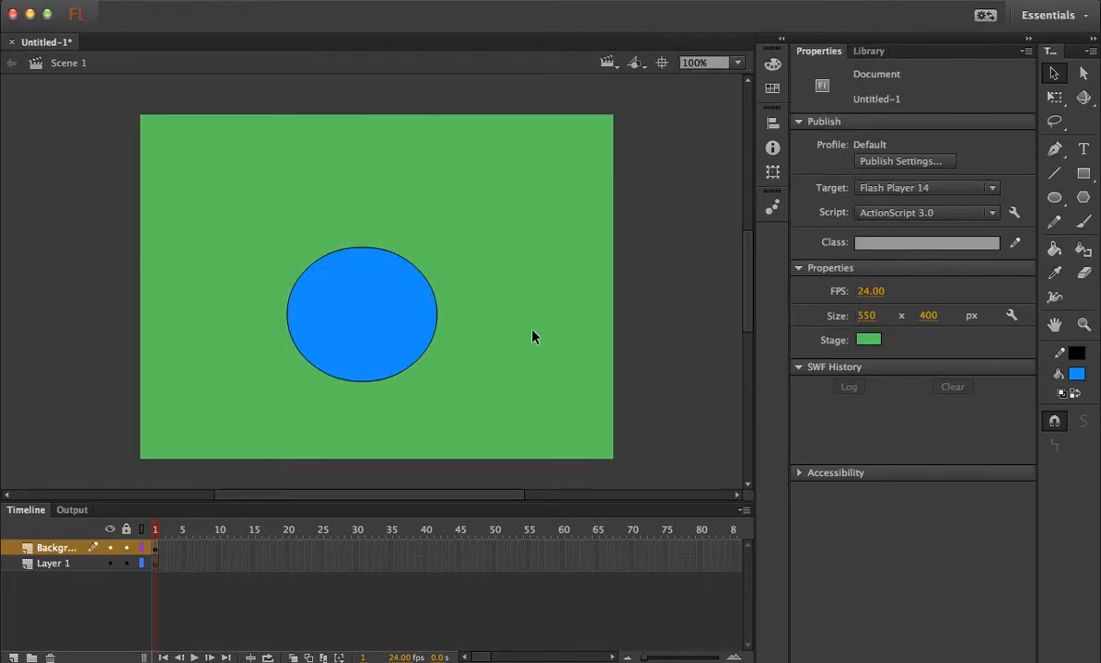
{"action": "left_click_drag", "start_coordinate": [283, 216], "coordinate": [449, 312]}
{"action": "left_click", "coordinate": [280, 432]}
Step: Draw two diagonal straight lines beside and below the oval with the Line tool, and undo both
{"action": "left_click", "coordinate": [1055, 172]}
{"action": "left_click_drag", "start_coordinate": [446, 175], "coordinate": [518, 287]}
{"action": "left_click_drag", "start_coordinate": [521, 342], "coordinate": [346, 427]}
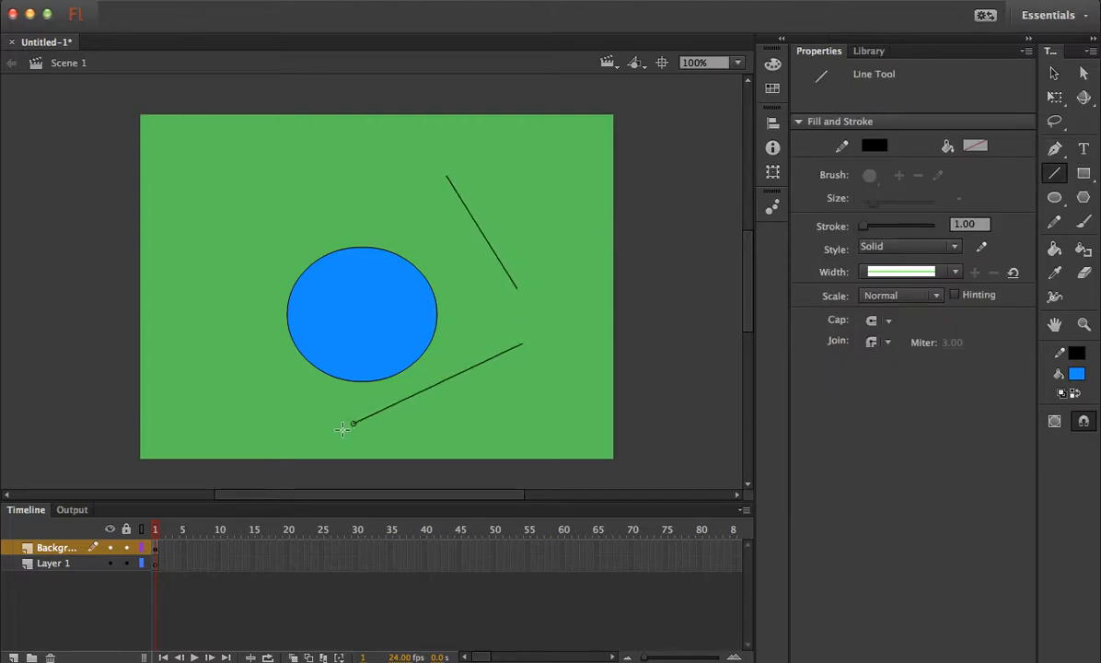
{"action": "key", "text": "super+z"}
{"action": "key", "text": "super+z"}
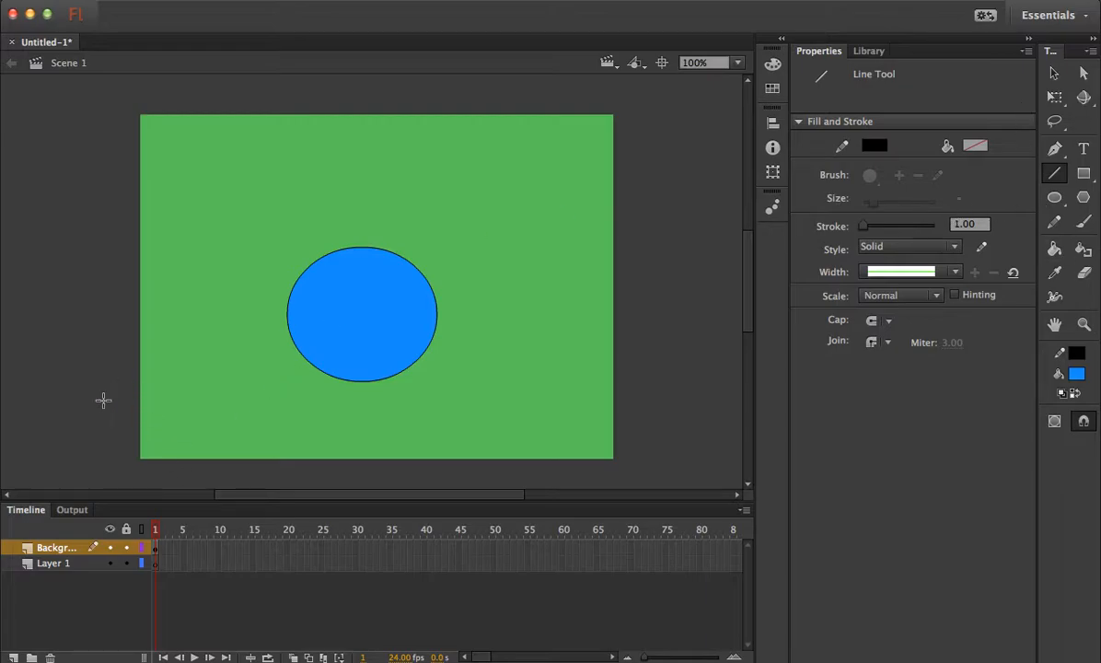
Step: Import 5MYn9jb.jpg from the Downloads folder into the document's library and show the library contents
{"action": "left_click", "coordinate": [871, 53]}
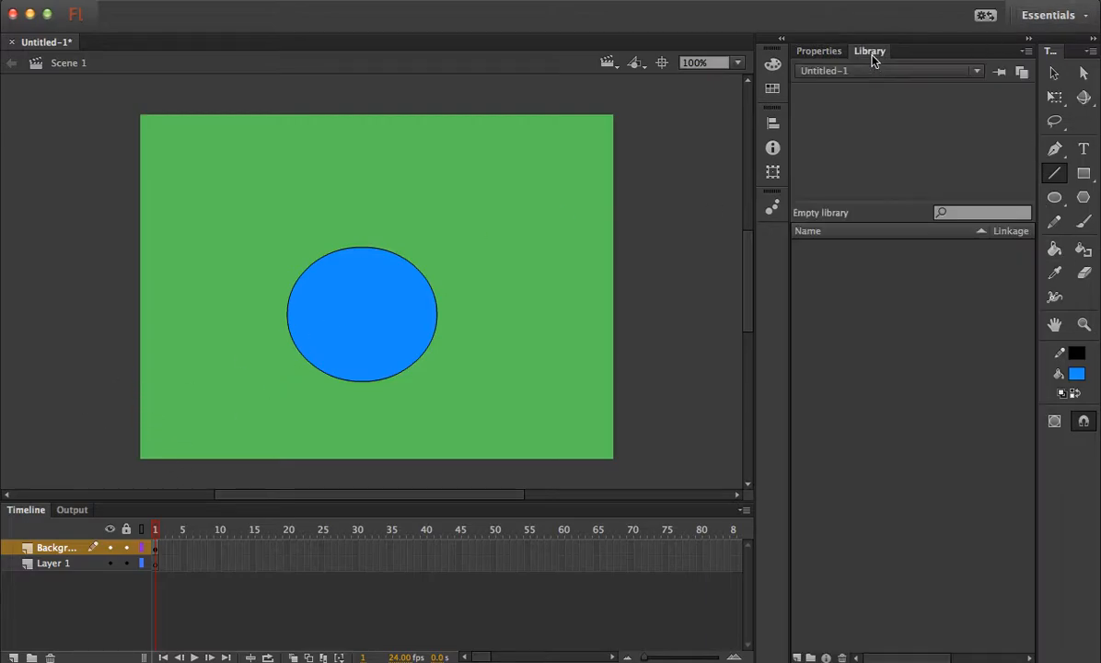
{"action": "left_click", "coordinate": [819, 53]}
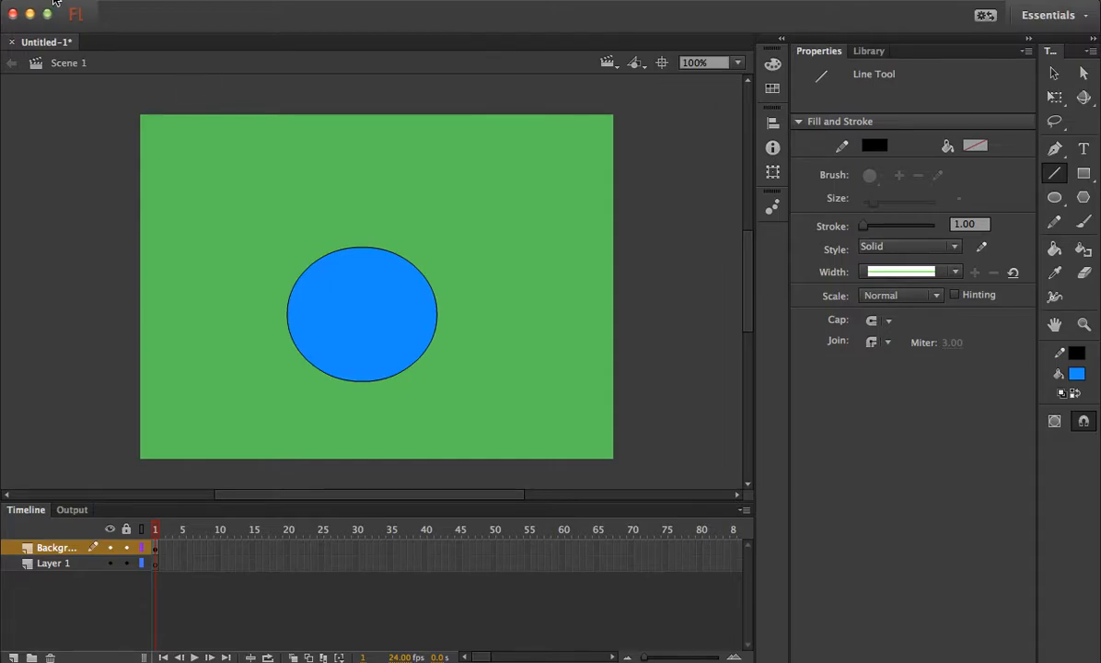
{"action": "left_click", "coordinate": [105, 0]}
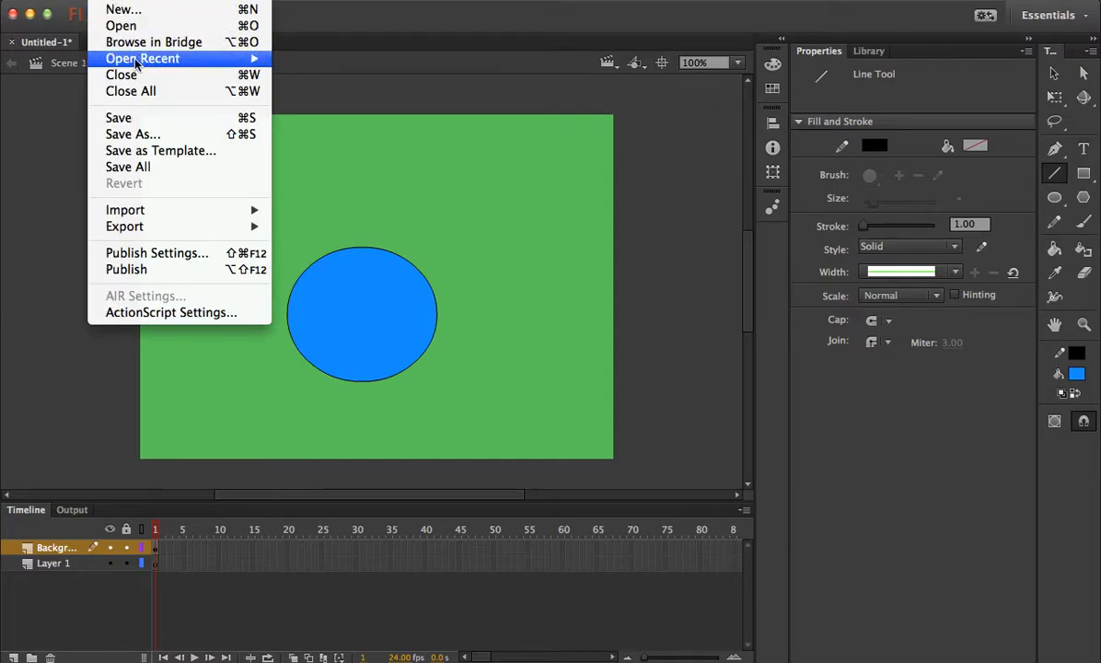
{"action": "mouse_move", "coordinate": [176, 212]}
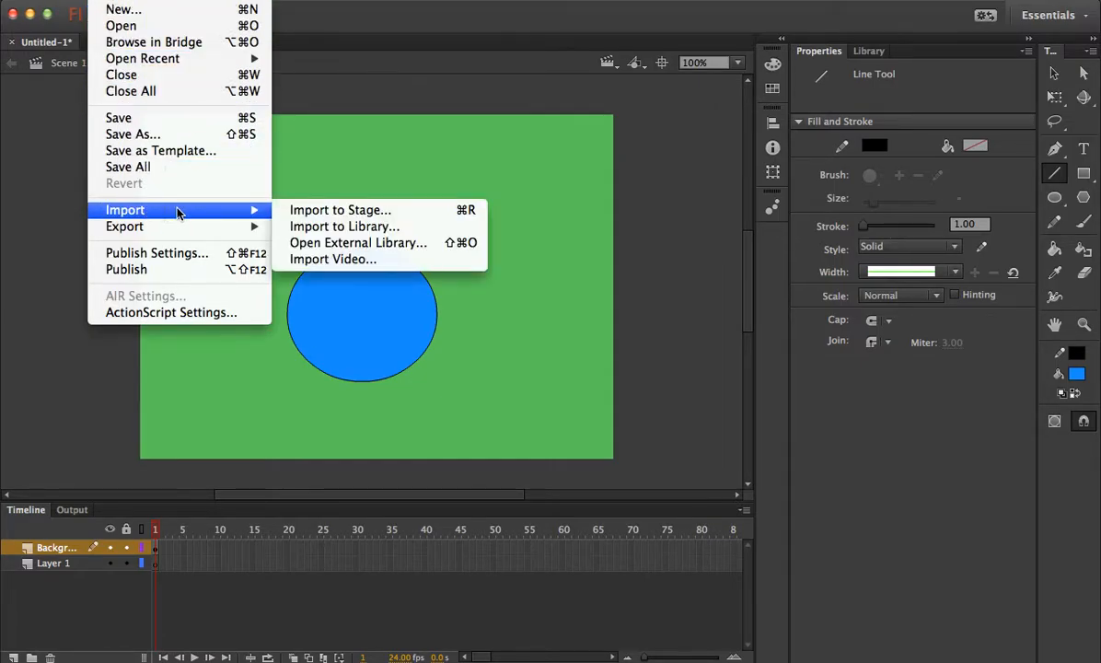
{"action": "left_click", "coordinate": [339, 227]}
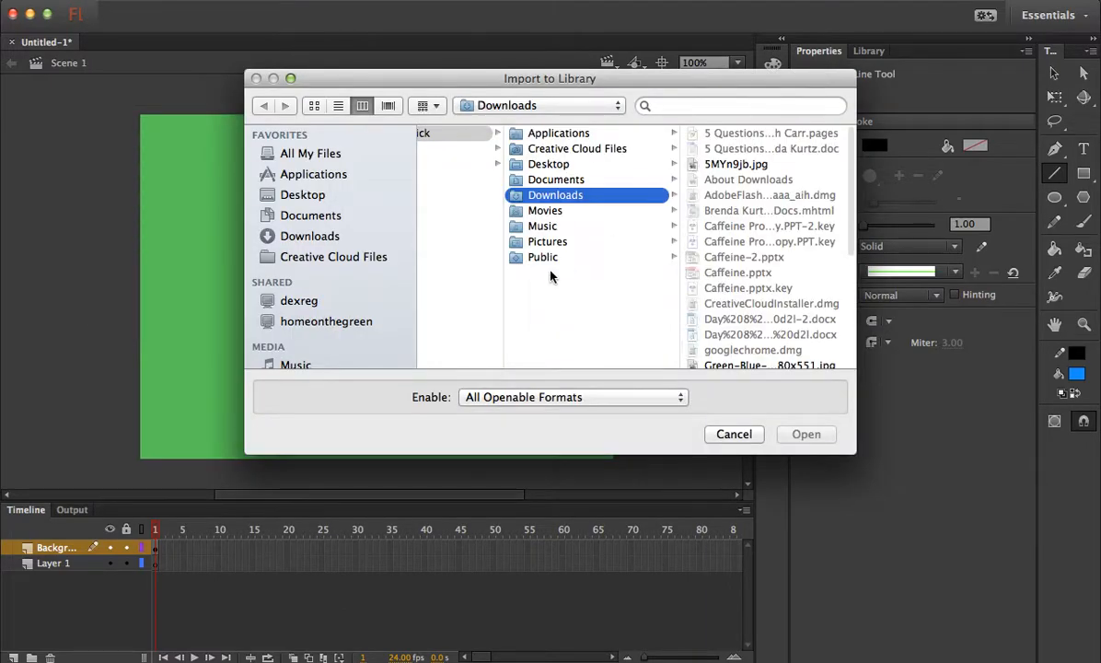
{"action": "left_click", "coordinate": [693, 166]}
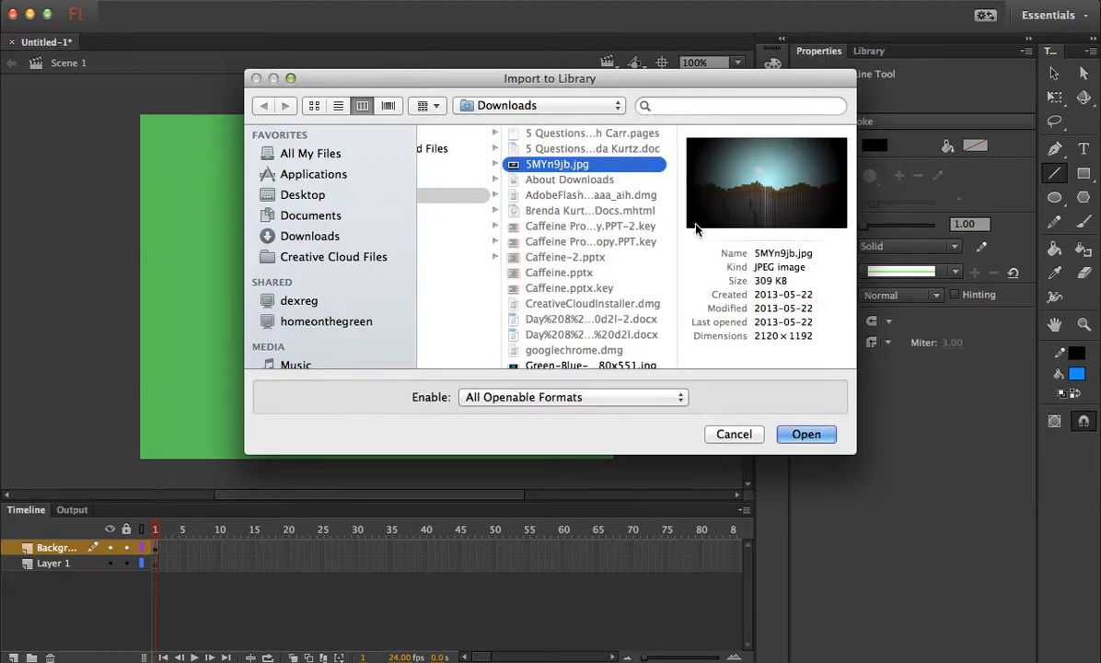
{"action": "left_click", "coordinate": [804, 434]}
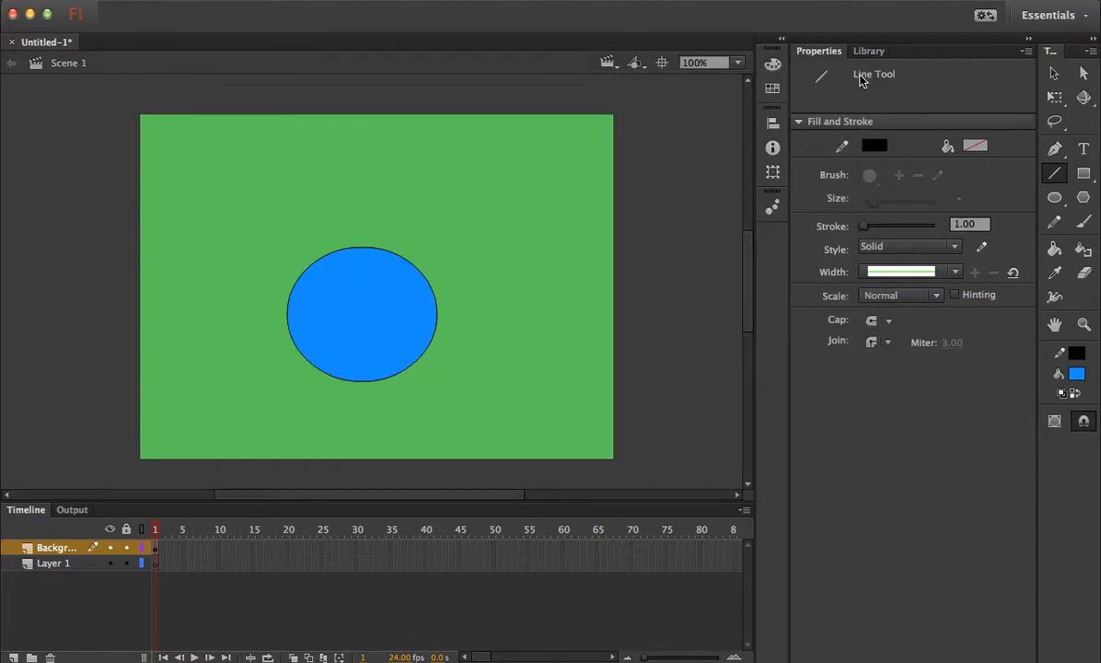
{"action": "left_click", "coordinate": [869, 52]}
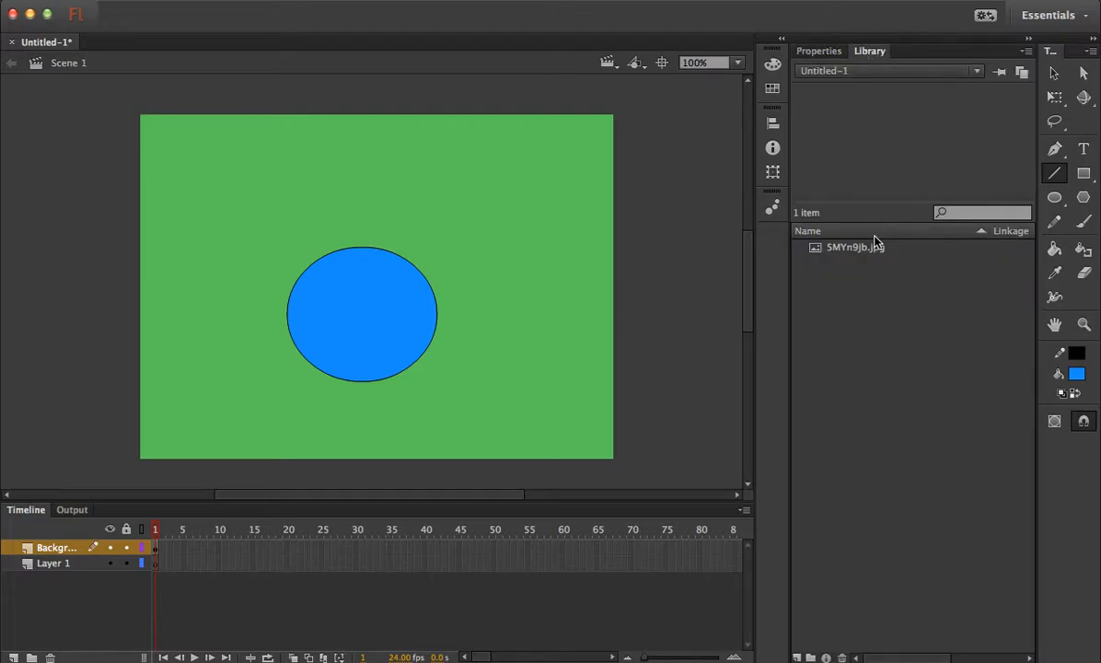
Step: Place 5MYn9jb.jpg from the library on the stage in the Background layer and bring its upper-left corner into view
{"action": "left_click_drag", "start_coordinate": [864, 257], "coordinate": [460, 281]}
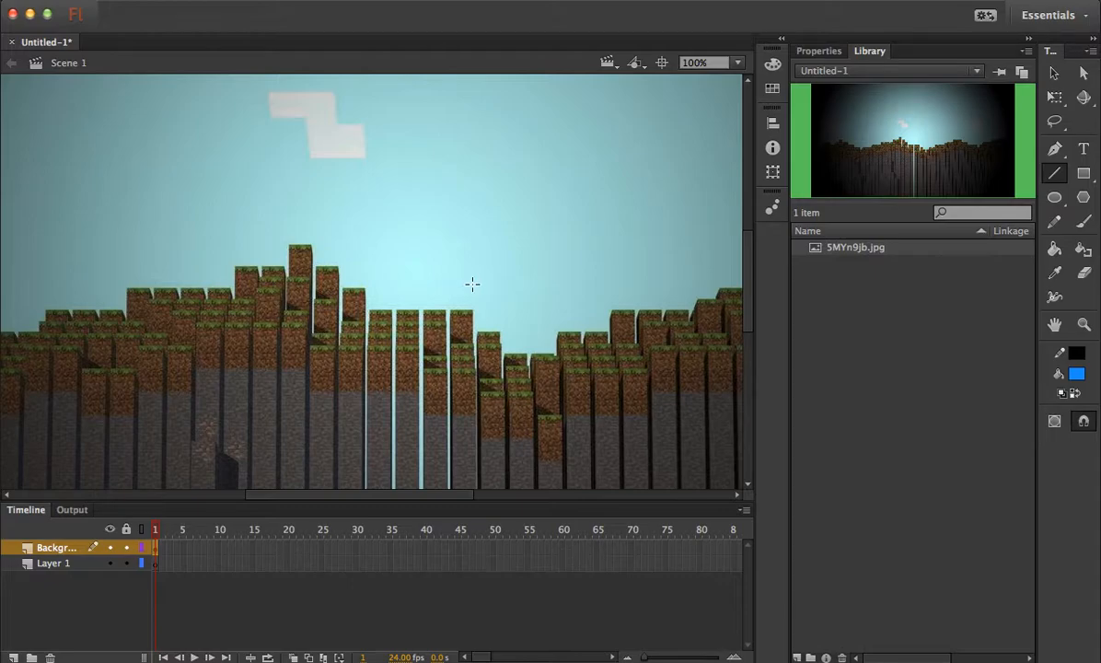
{"action": "scroll", "coordinate": [498, 237], "scroll_direction": "up", "scroll_amount": 1}
{"action": "left_click", "coordinate": [1054, 75]}
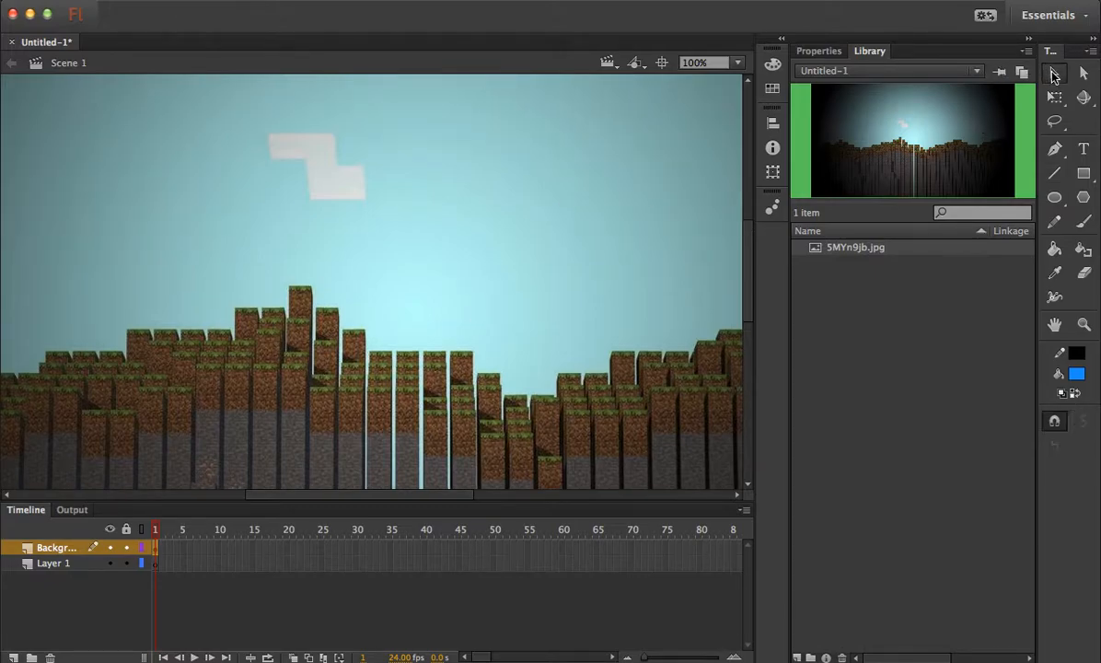
{"action": "scroll", "coordinate": [509, 199], "scroll_direction": "up", "scroll_amount": 2}
{"action": "scroll", "coordinate": [507, 198], "scroll_direction": "up", "scroll_amount": 5}
{"action": "scroll", "coordinate": [507, 198], "scroll_direction": "left", "scroll_amount": 5}
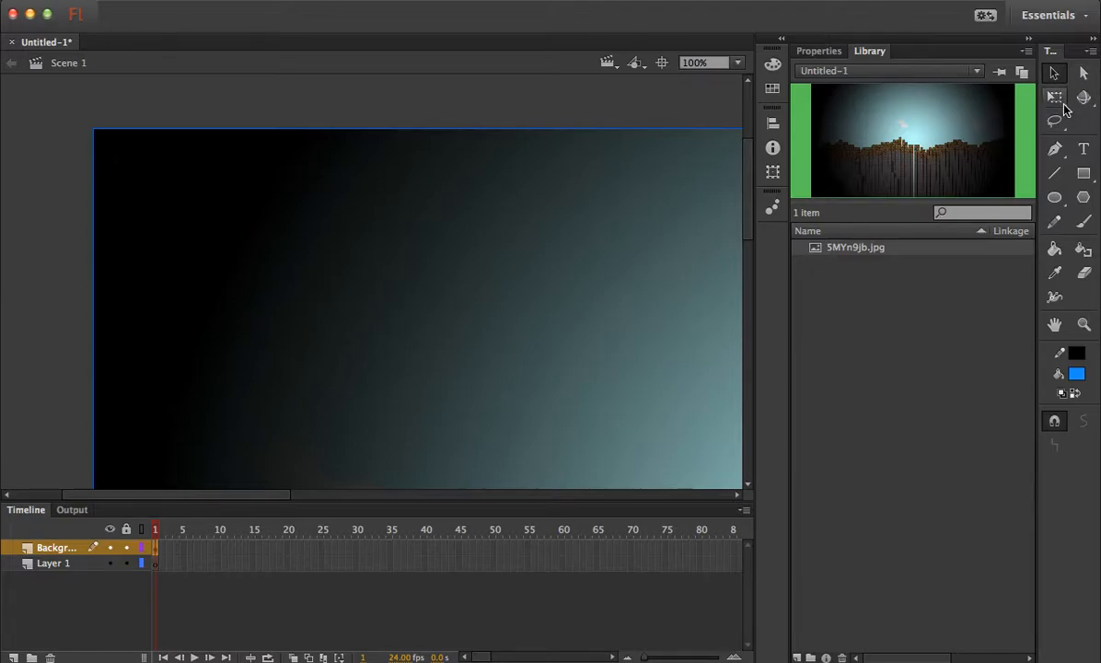
Step: Scale the placed image down with Free Transform to about 1007 by 566 pixels
{"action": "left_click", "coordinate": [1055, 96]}
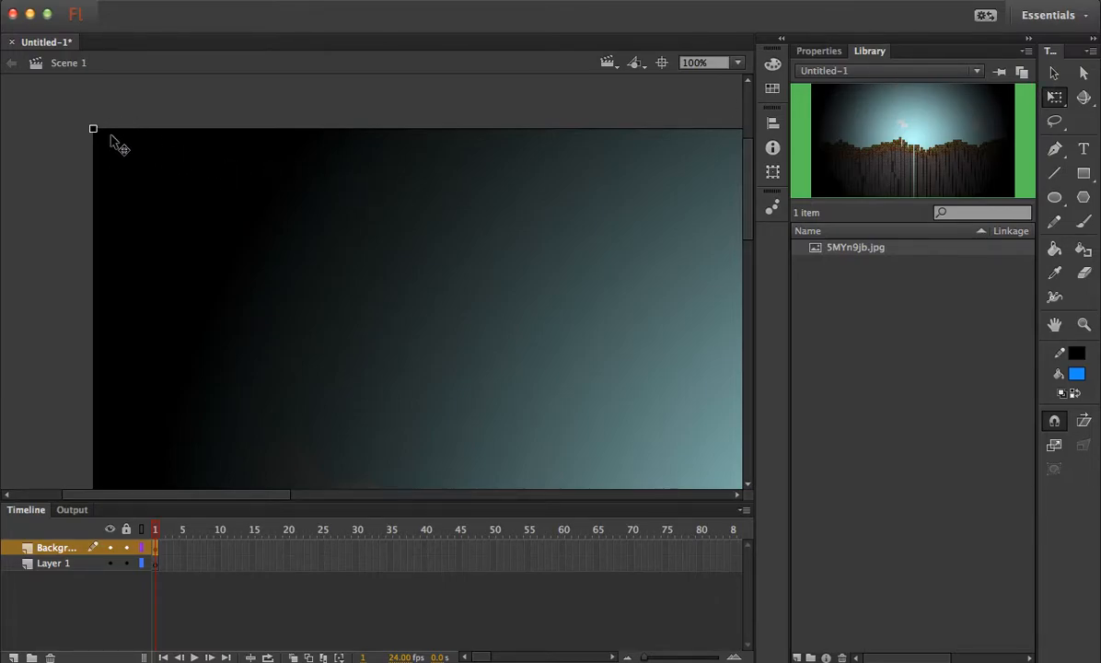
{"action": "left_click_drag", "start_coordinate": [93, 128], "coordinate": [488, 403]}
{"action": "scroll", "coordinate": [465, 373], "scroll_direction": "right", "scroll_amount": 10}
{"action": "scroll", "coordinate": [465, 373], "scroll_direction": "down", "scroll_amount": 6}
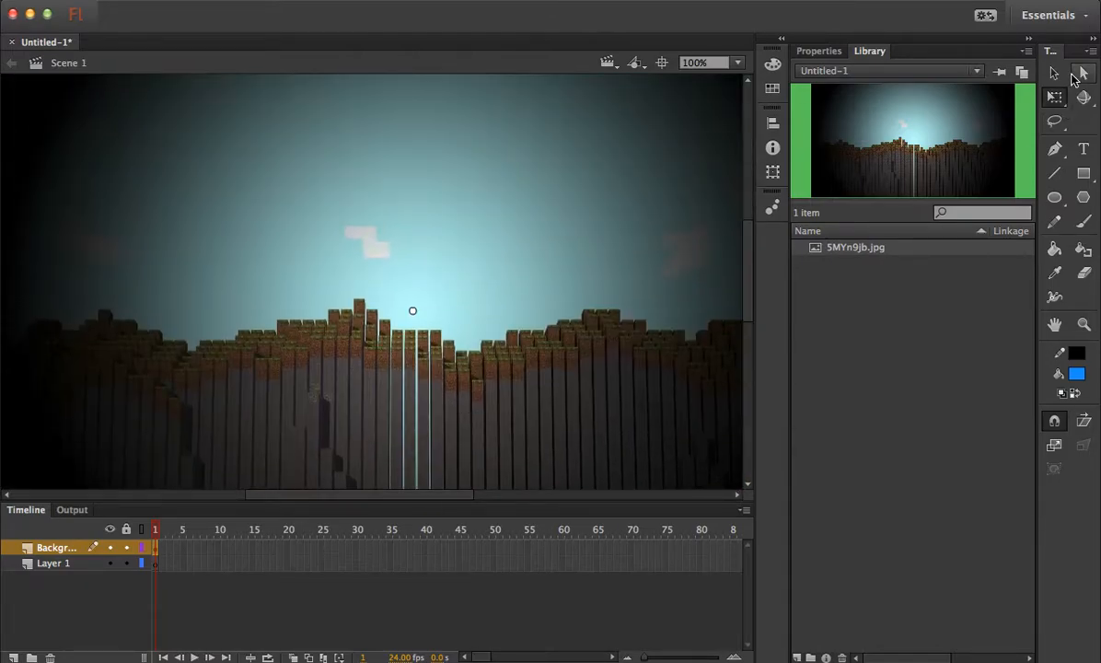
{"action": "left_click", "coordinate": [1053, 73]}
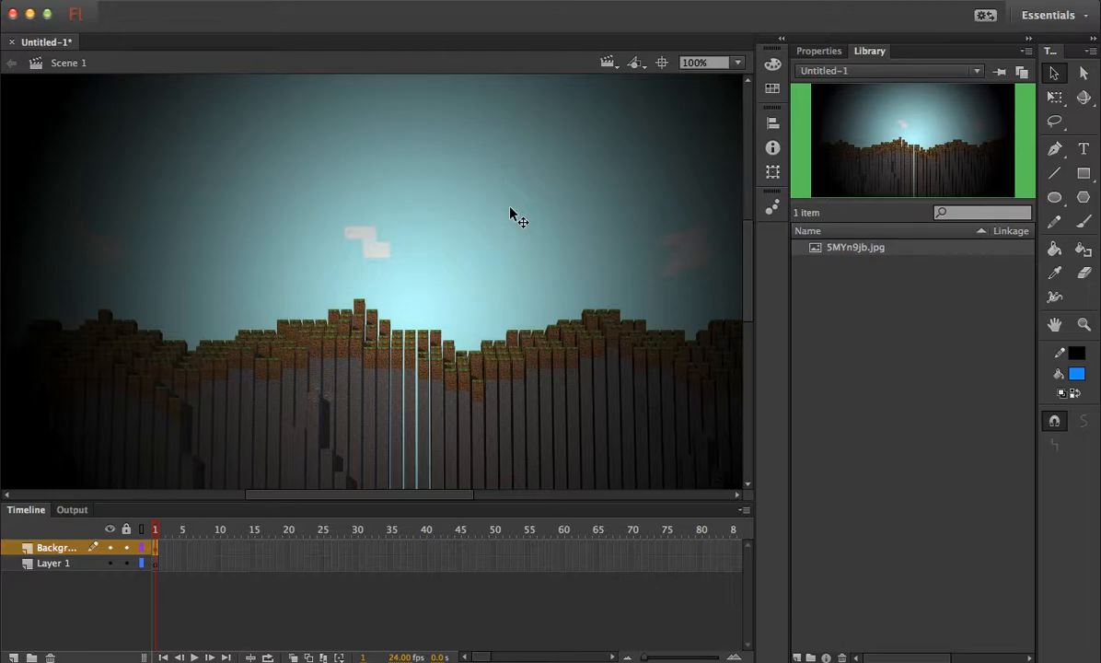
Step: Set the image's width to 550 and its height to 400 in its properties
{"action": "left_click", "coordinate": [818, 53]}
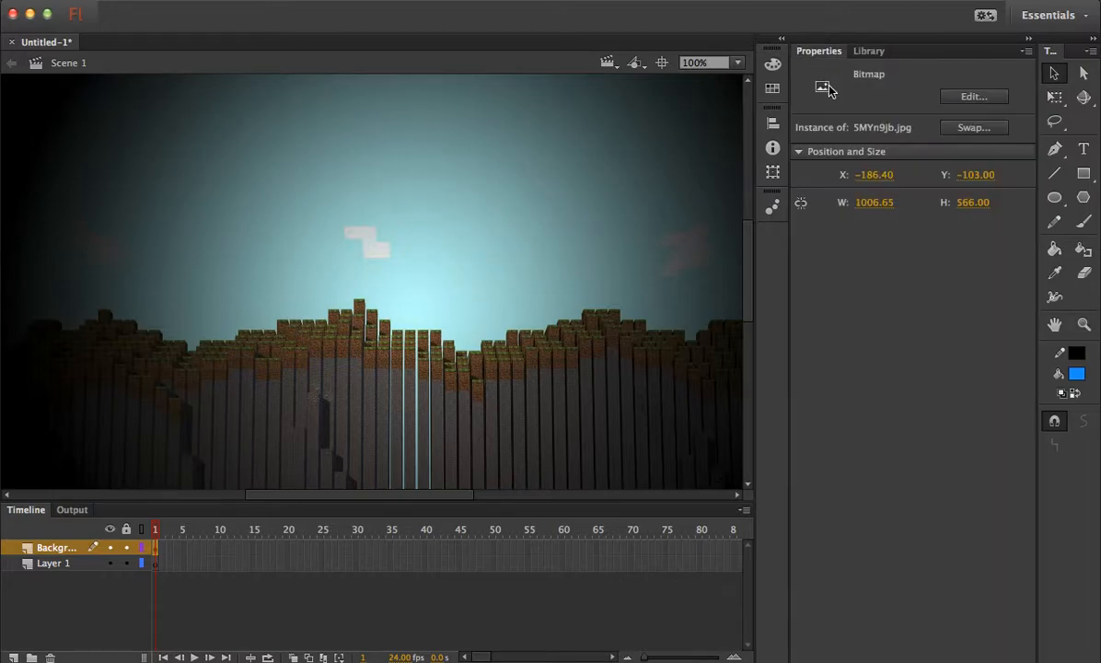
{"action": "left_click", "coordinate": [885, 203]}
{"action": "type", "text": "500"}
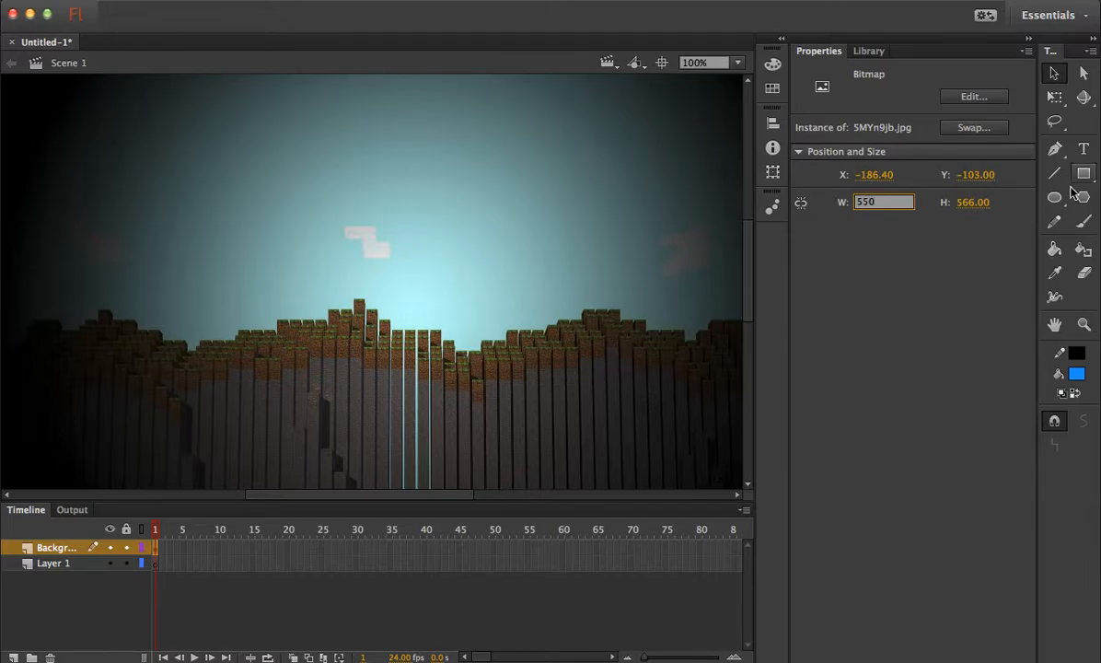
{"action": "left_click", "coordinate": [974, 204]}
{"action": "key", "text": "BackSpace"}
{"action": "type", "text": "400"}
{"action": "key", "text": "Return"}
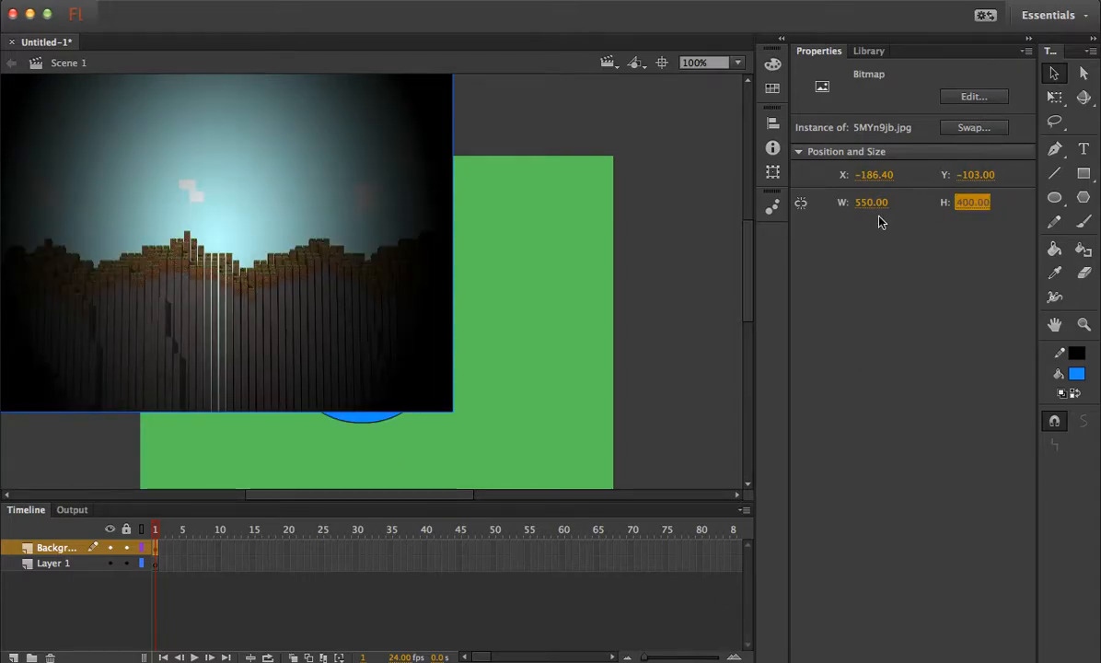
Step: Move the resized image so that it covers the whole stage, and deselect it
{"action": "left_click_drag", "start_coordinate": [253, 251], "coordinate": [422, 344]}
{"action": "left_click", "coordinate": [680, 232]}
{"action": "scroll", "coordinate": [589, 331], "scroll_direction": "down", "scroll_amount": 4}
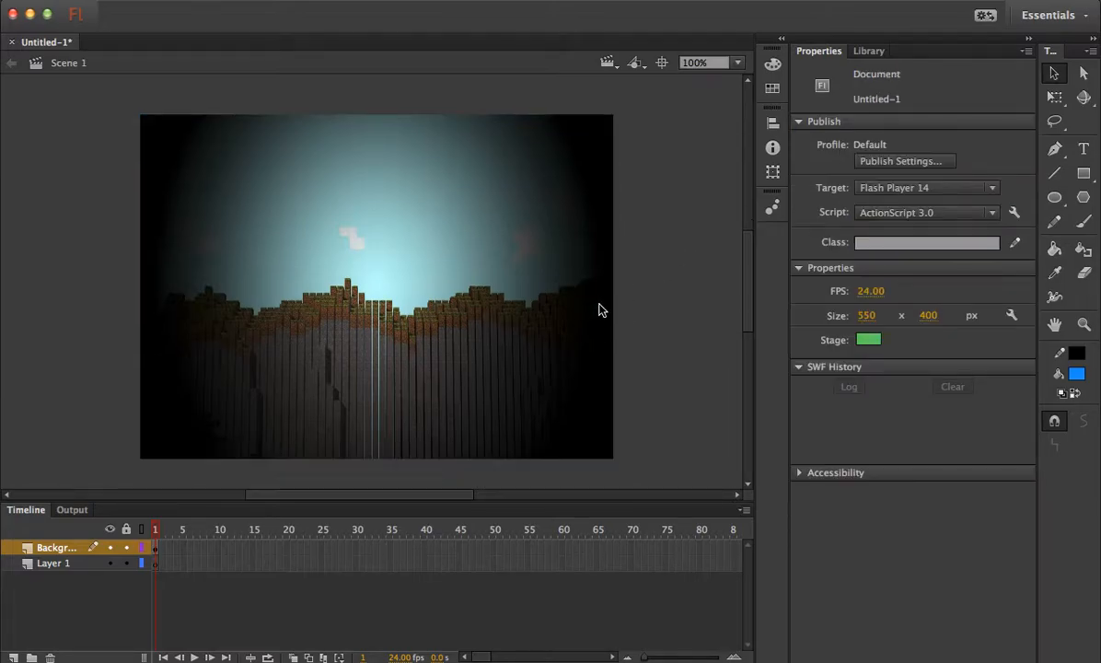
Step: Hide the Background layer and show it again
{"action": "scroll", "coordinate": [553, 348], "scroll_direction": "up", "scroll_amount": 4}
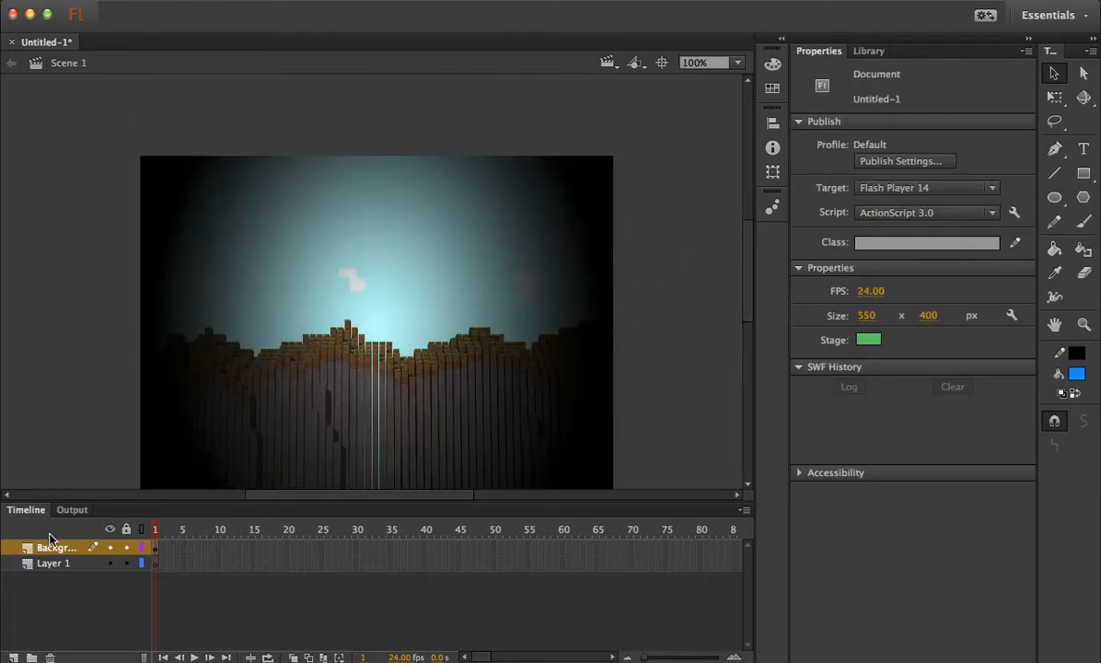
{"action": "left_click", "coordinate": [111, 549]}
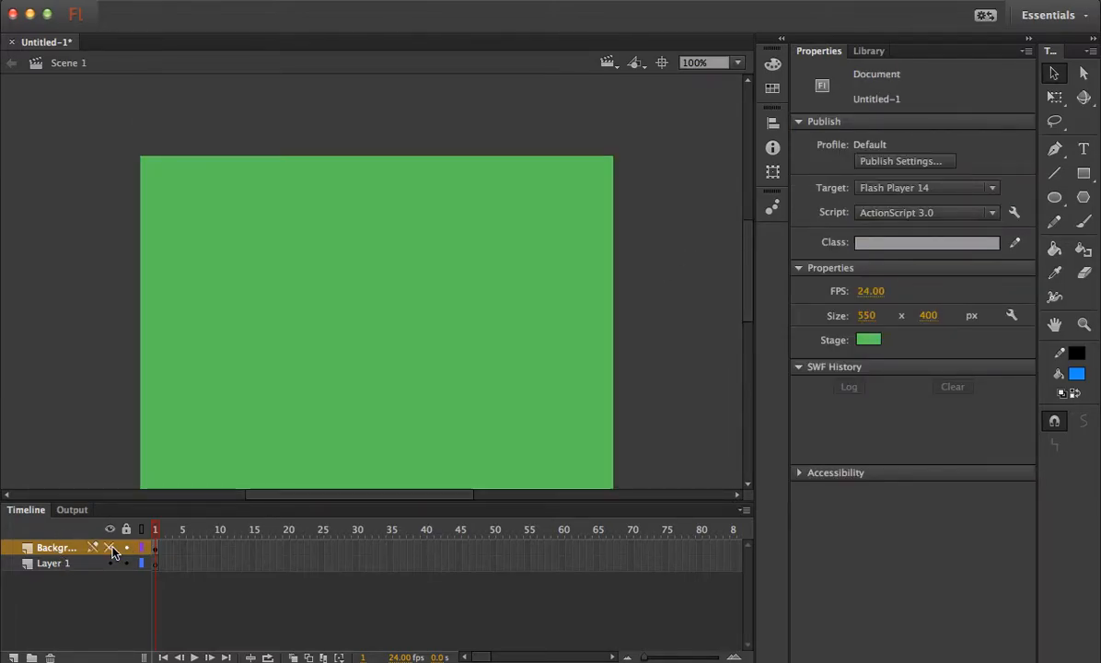
{"action": "left_click", "coordinate": [112, 548]}
Step: Move the image aside off the blue oval and remove the oval with its outline from the Background layer
{"action": "left_click_drag", "start_coordinate": [385, 238], "coordinate": [79, 190]}
{"action": "left_click", "coordinate": [404, 361]}
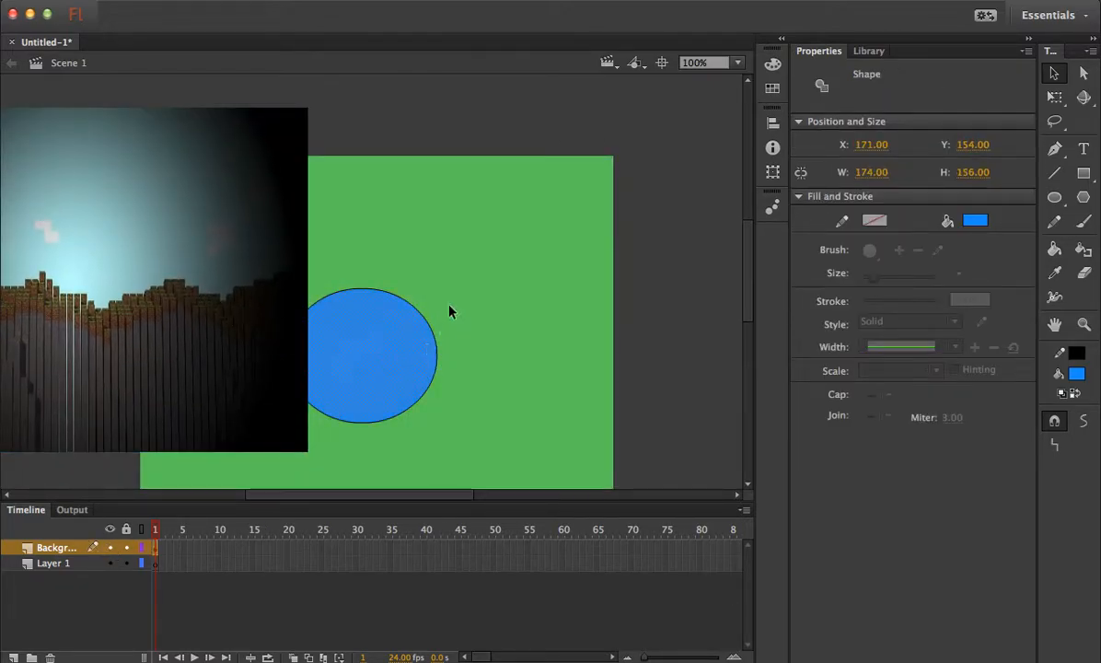
{"action": "left_click_drag", "start_coordinate": [300, 293], "coordinate": [197, 275]}
{"action": "left_click_drag", "start_coordinate": [480, 274], "coordinate": [228, 445]}
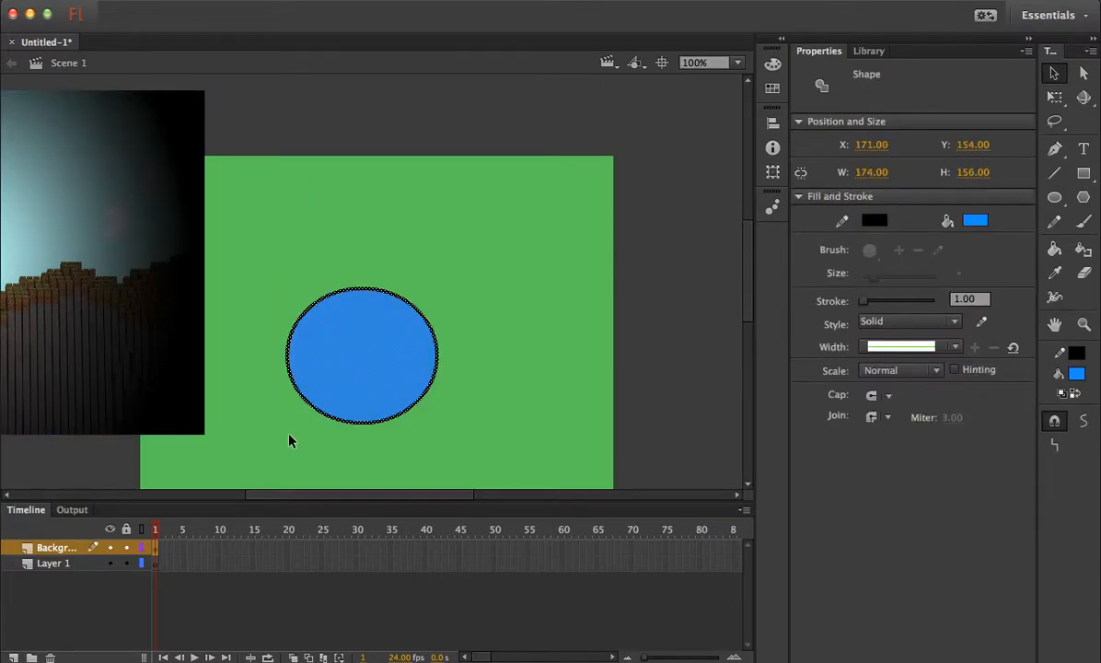
{"action": "key", "text": "Delete"}
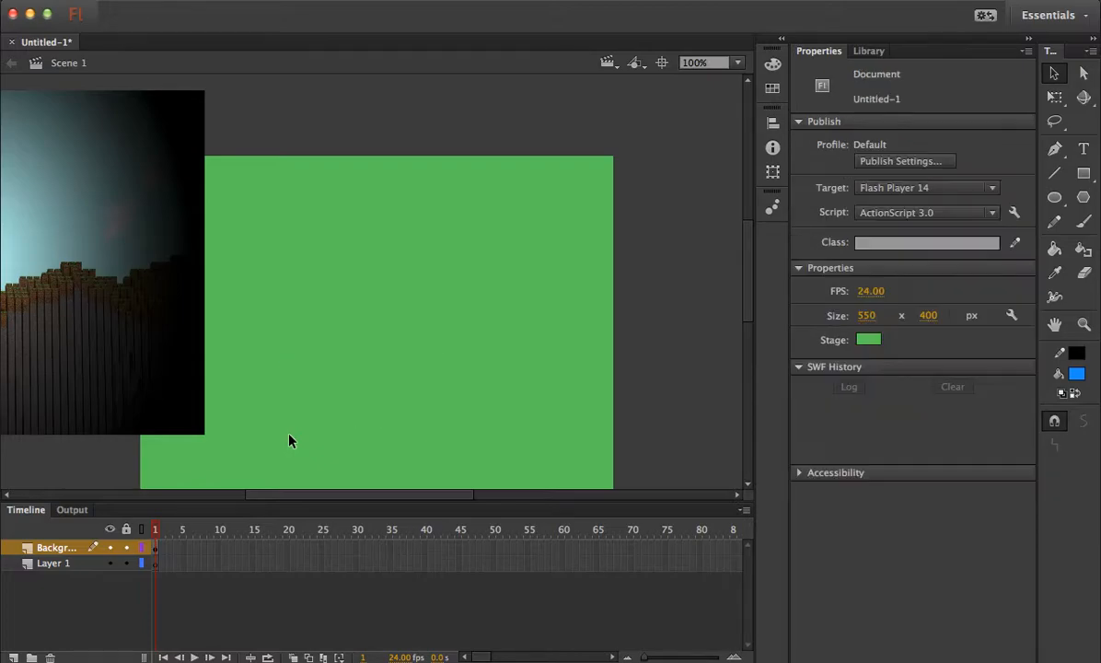
Step: Align the image with the stage at X 0, Y 0 and put the blue oval on Layer 1
{"action": "left_click_drag", "start_coordinate": [126, 234], "coordinate": [531, 299]}
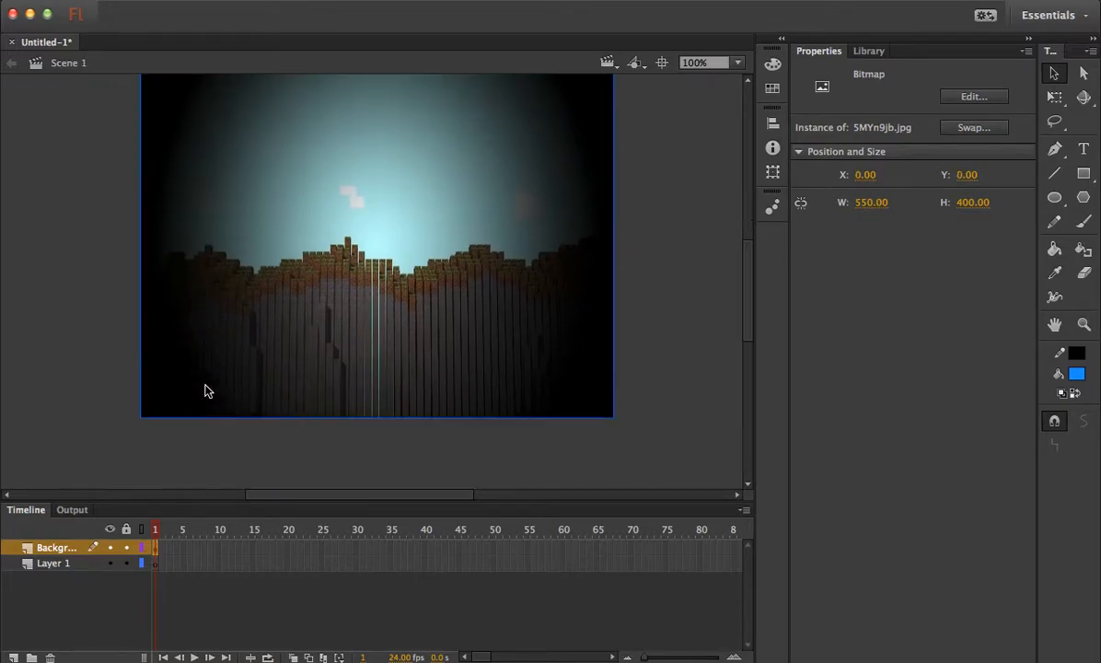
{"action": "left_click", "coordinate": [74, 564]}
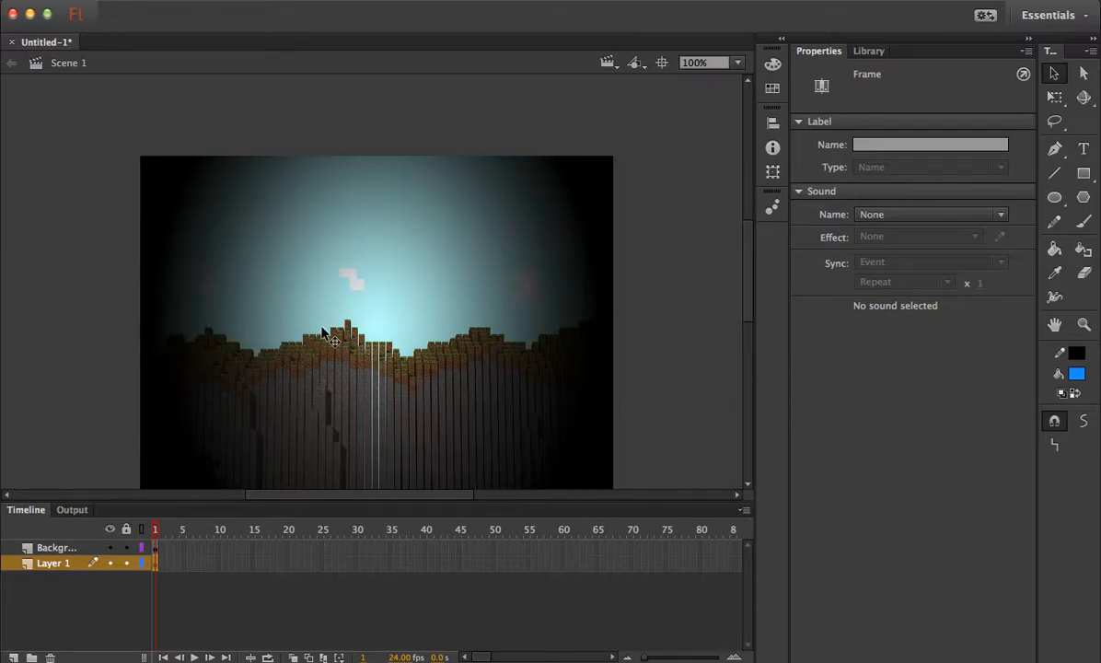
Step: Move the image aside to reveal the oval on Layer 1, and undo the move
{"action": "left_click_drag", "start_coordinate": [418, 272], "coordinate": [8, 283]}
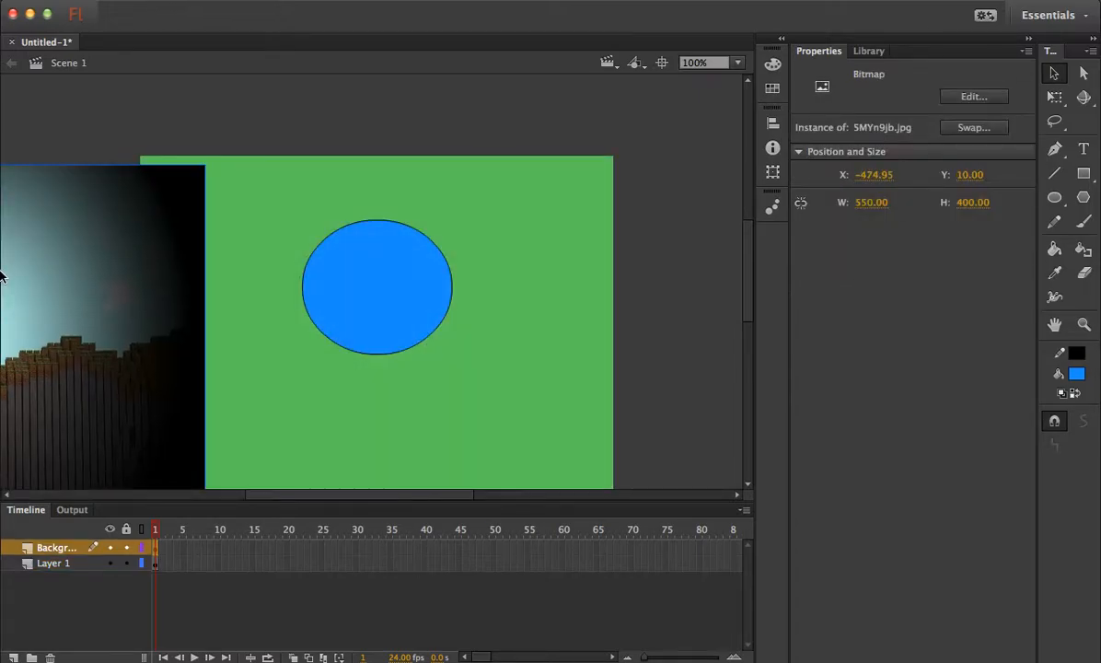
{"action": "key", "text": "super+z"}
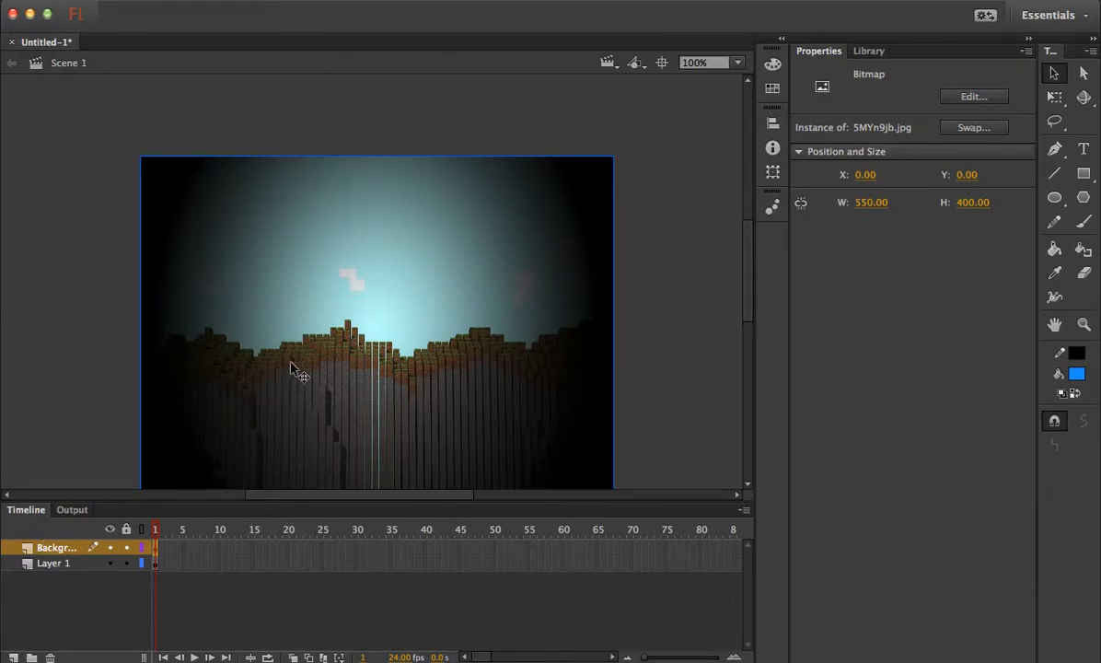
{"action": "left_click", "coordinate": [79, 385]}
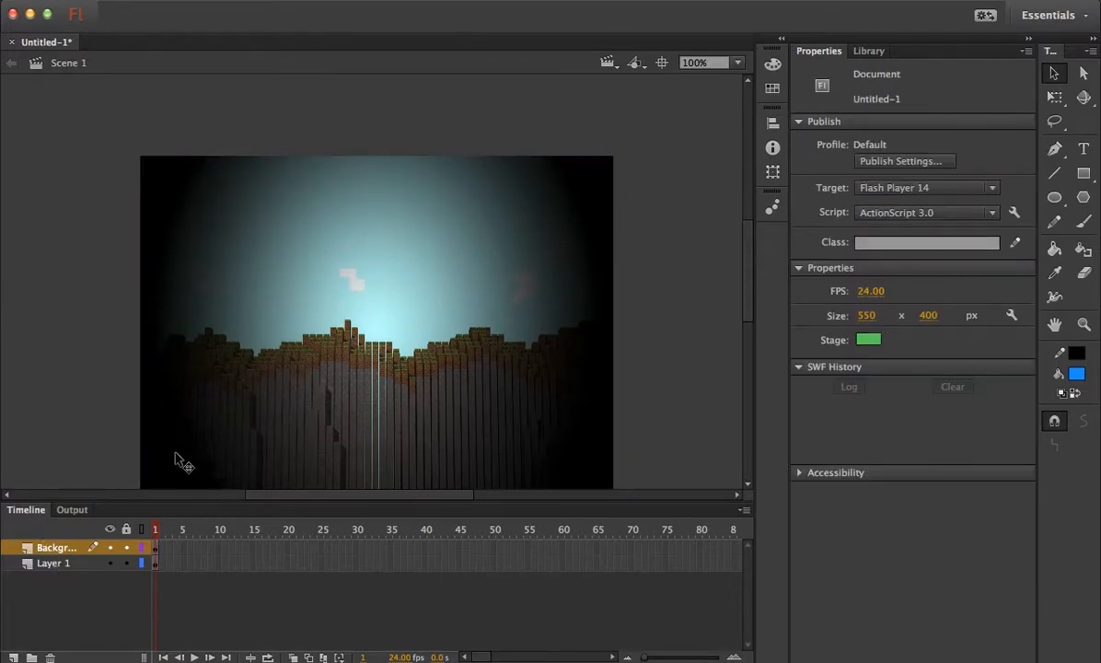
Step: Reorder the layers so that Layer 1 with the oval is above the Background layer
{"action": "left_click", "coordinate": [66, 567]}
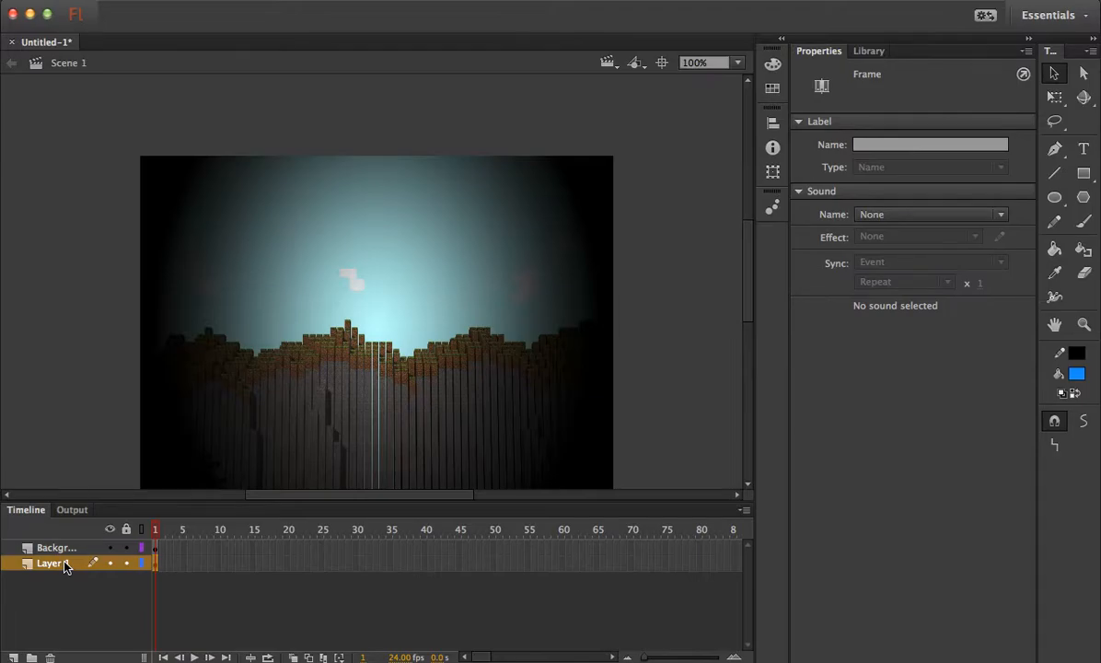
{"action": "left_click_drag", "start_coordinate": [64, 564], "coordinate": [65, 546]}
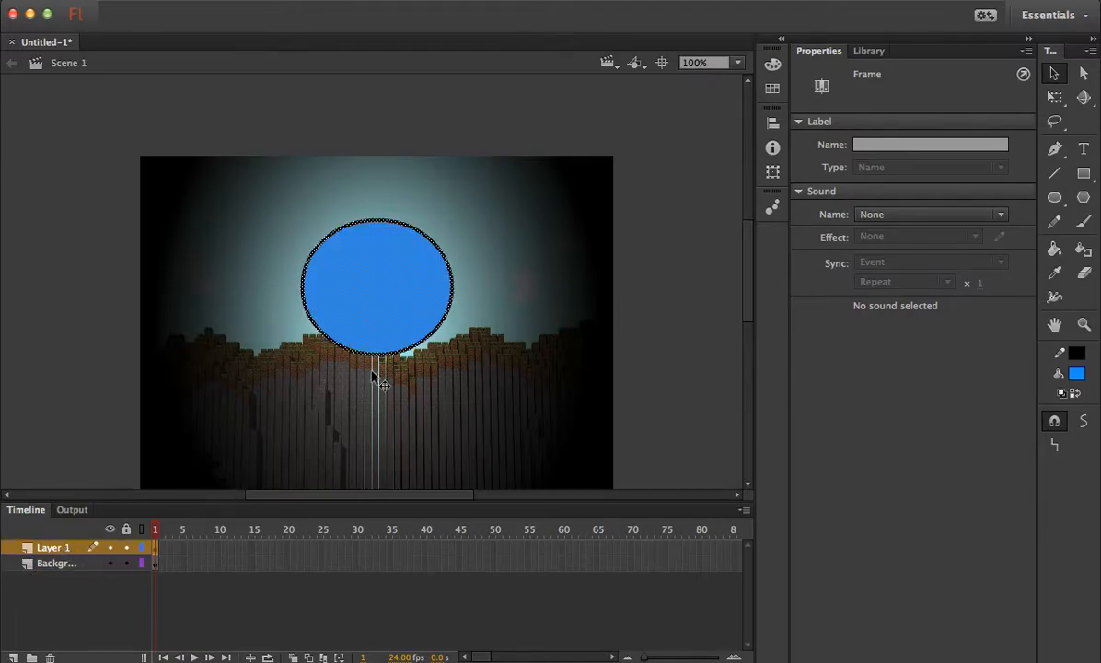
Step: Try moving the background image around beneath the oval, undoing each move
{"action": "left_click_drag", "start_coordinate": [516, 188], "coordinate": [221, 375]}
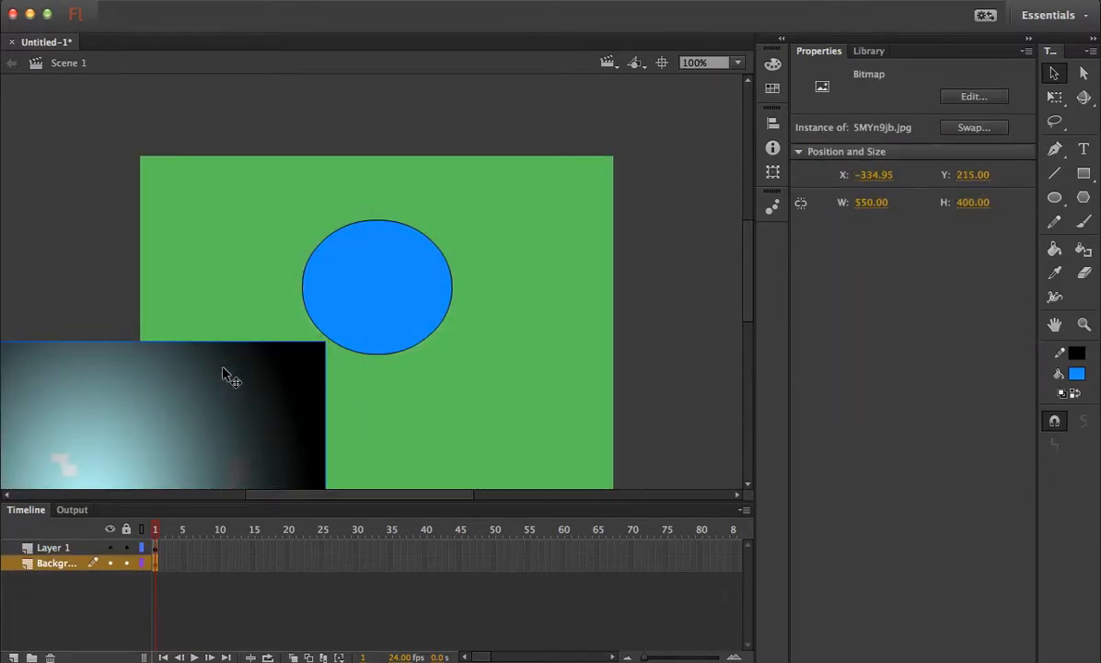
{"action": "key", "text": "ctrl+z"}
{"action": "left_click", "coordinate": [363, 262]}
{"action": "left_click_drag", "start_coordinate": [291, 181], "coordinate": [504, 445]}
{"action": "key", "text": "ctrl+z"}
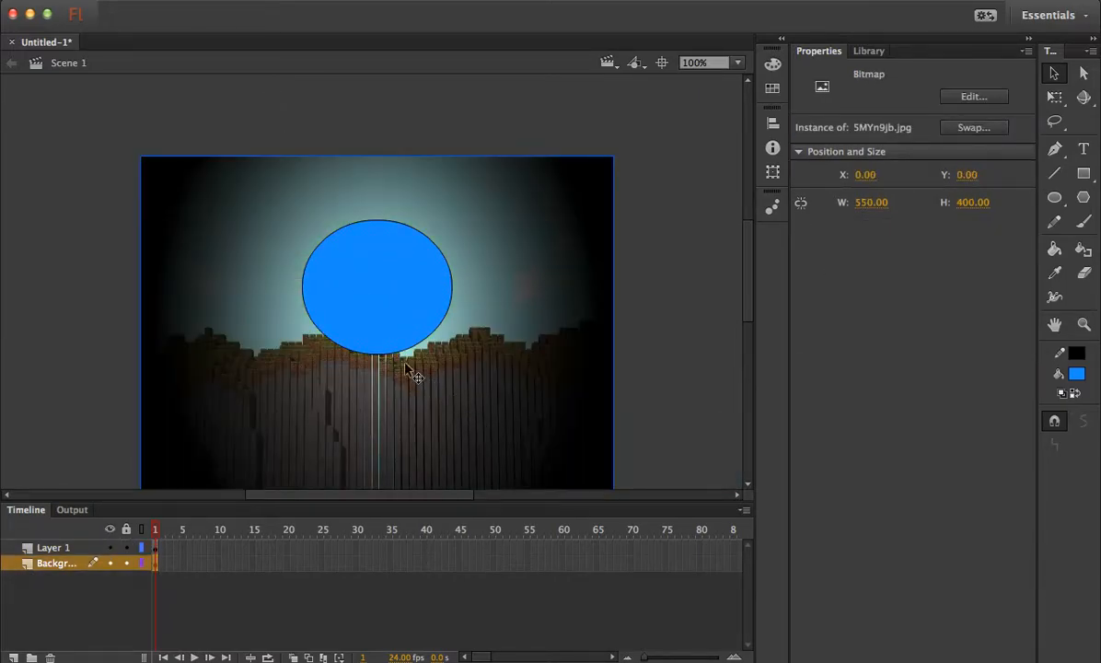
Step: Lock Layer 1, move the background image to about X 425, Y 282, and undo the move
{"action": "left_click", "coordinate": [126, 548]}
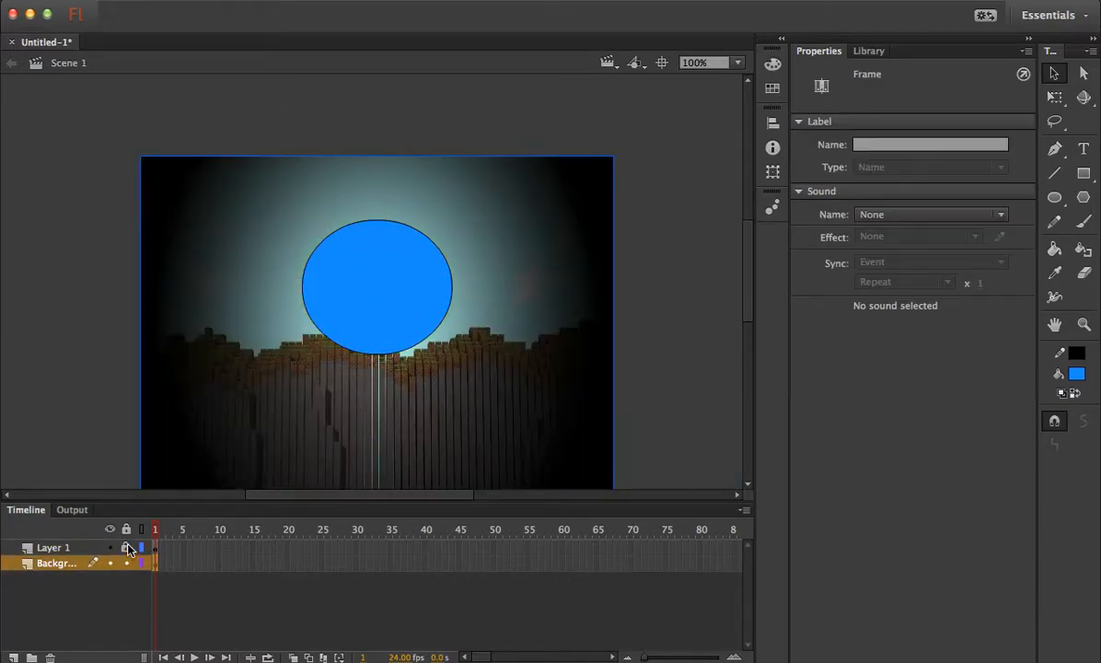
{"action": "left_click", "coordinate": [85, 350]}
{"action": "left_click_drag", "start_coordinate": [259, 187], "coordinate": [626, 430]}
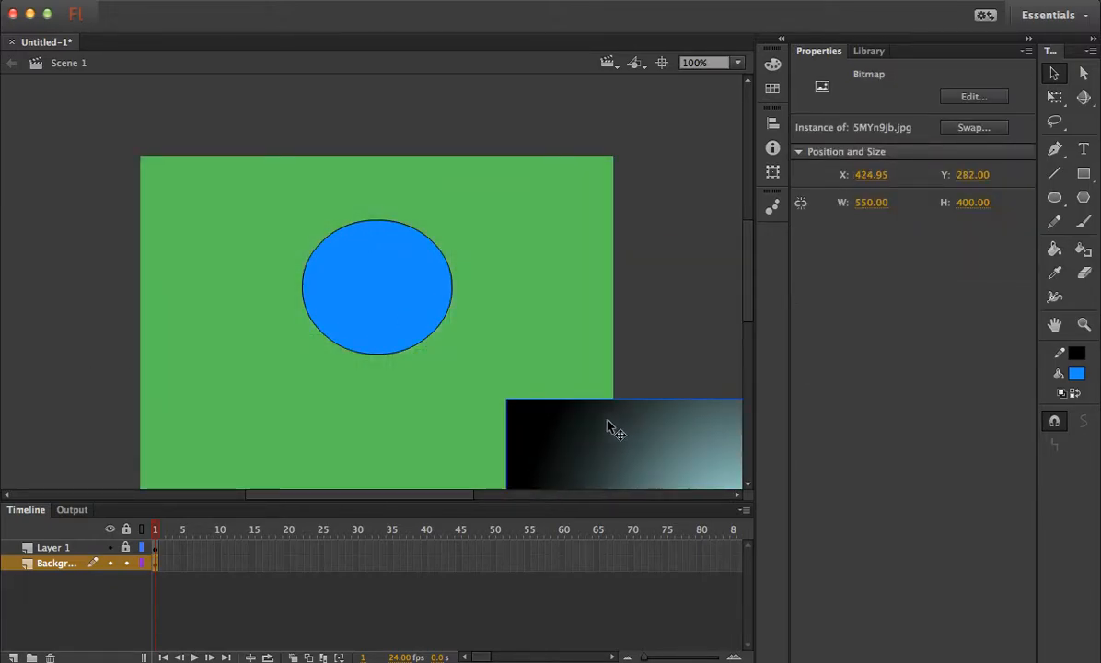
{"action": "key", "text": "super+z"}
Step: Lock the Background layer with Layer 1 unlocked, and move the whole oval to about X 168, Y 63
{"action": "left_click", "coordinate": [81, 547]}
{"action": "left_click", "coordinate": [69, 563]}
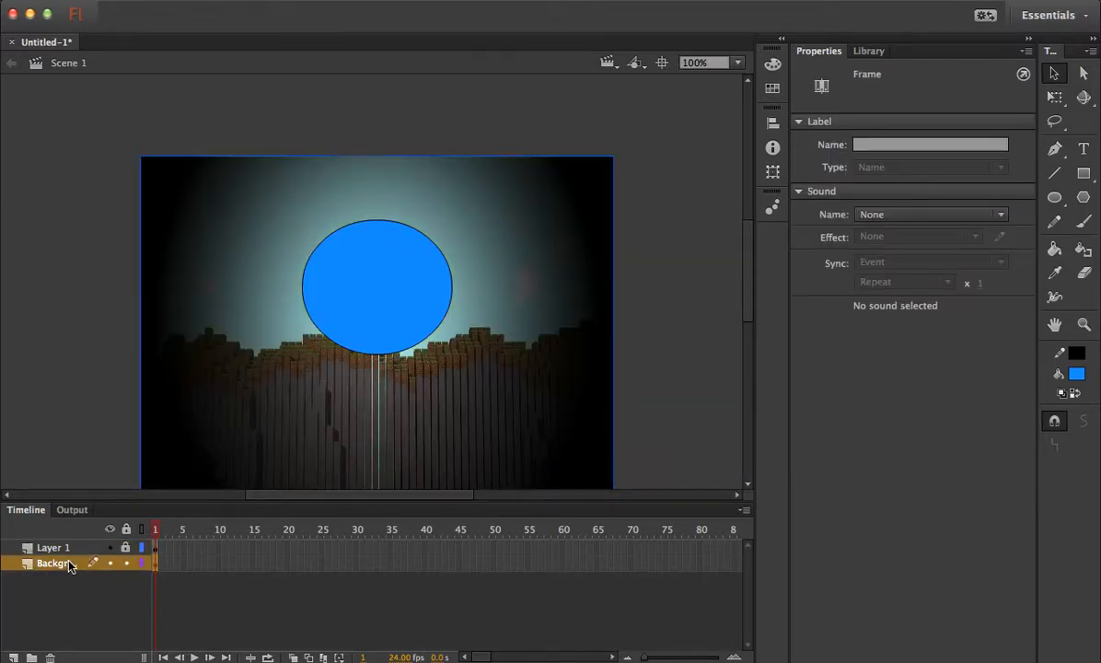
{"action": "left_click", "coordinate": [126, 563]}
{"action": "left_click_drag", "start_coordinate": [244, 140], "coordinate": [442, 403]}
{"action": "mouse_move", "coordinate": [371, 256]}
{"action": "left_mouse_down"}
{"action": "mouse_move", "coordinate": [243, 304]}
{"action": "mouse_move", "coordinate": [354, 245]}
{"action": "left_mouse_up"}
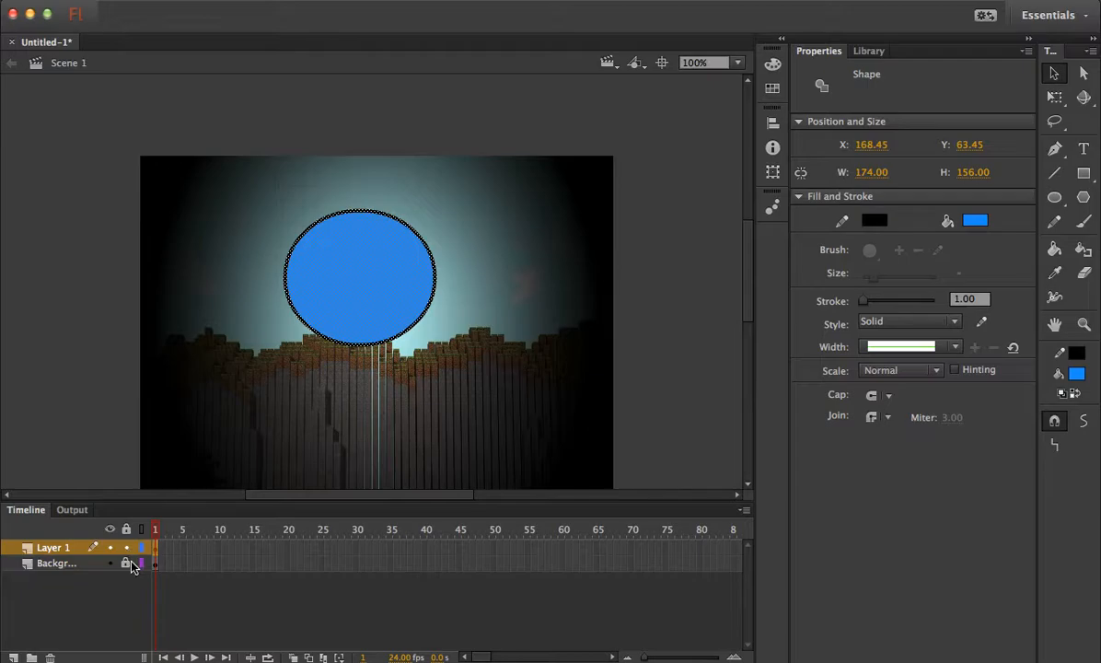
Step: Unlock the Background layer, lock Layer 1, and try moving the background image
{"action": "left_click", "coordinate": [127, 564]}
{"action": "left_click", "coordinate": [127, 547]}
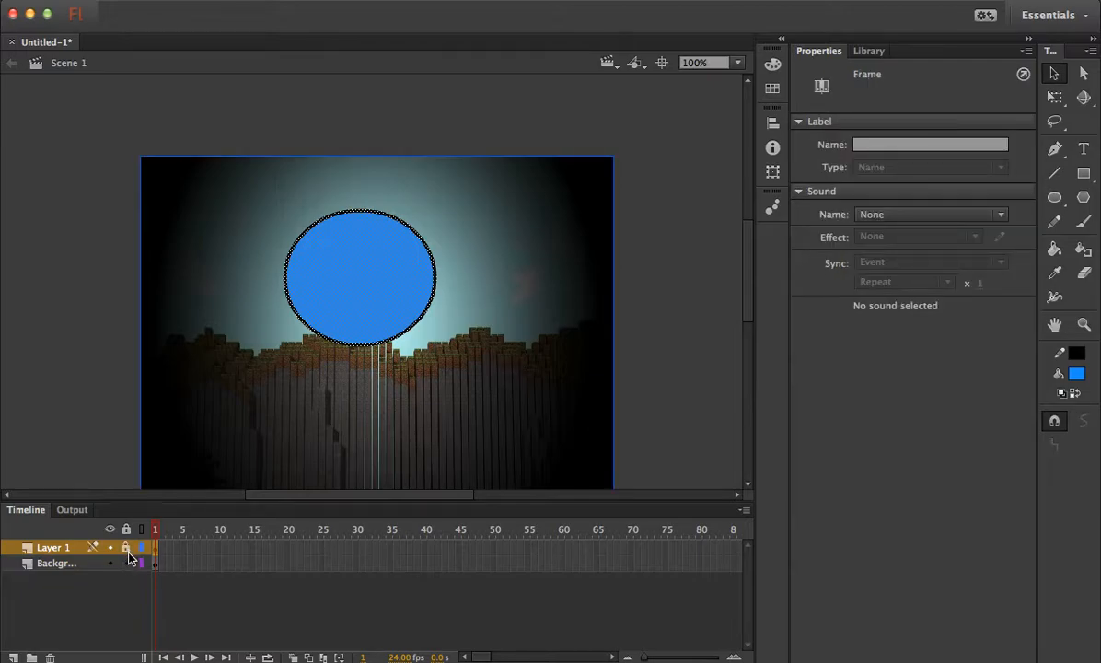
{"action": "left_click_drag", "start_coordinate": [236, 319], "coordinate": [235, 270]}
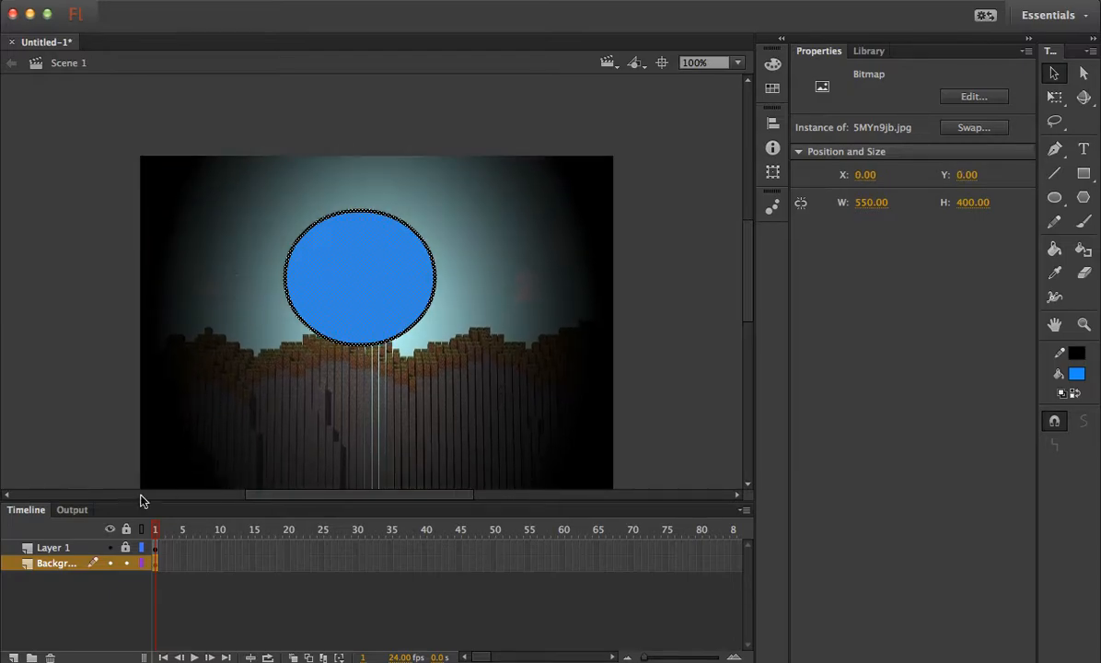
Step: Lock the Background layer with Layer 1 unlocked, toggle the background's visibility several times, and unlock it again
{"action": "left_click", "coordinate": [127, 562]}
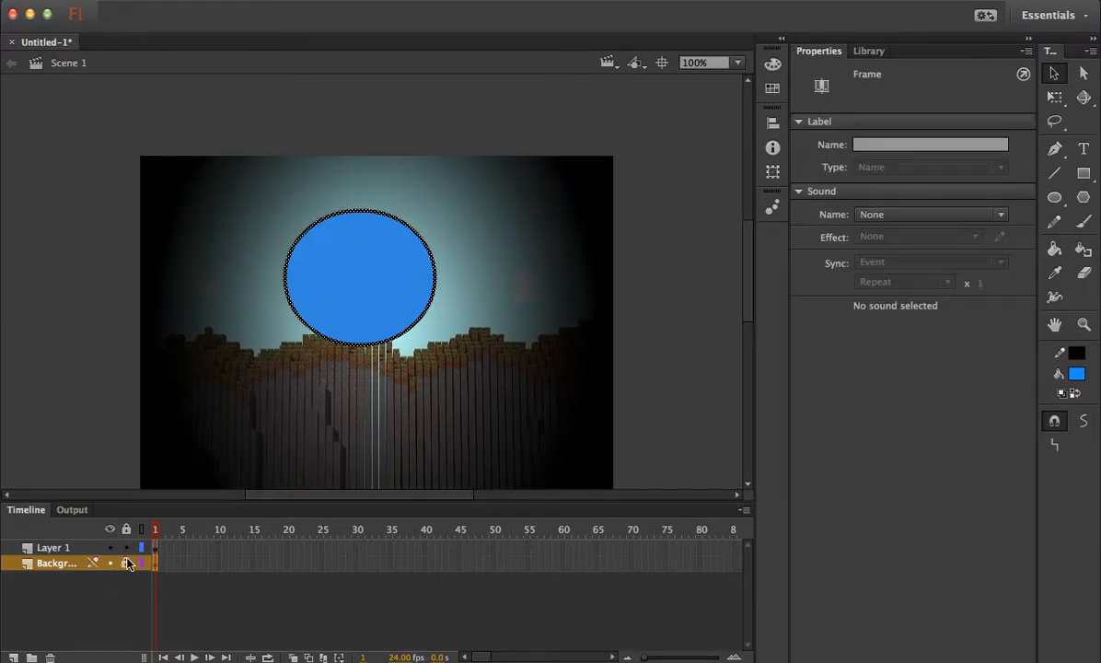
{"action": "left_click", "coordinate": [110, 562]}
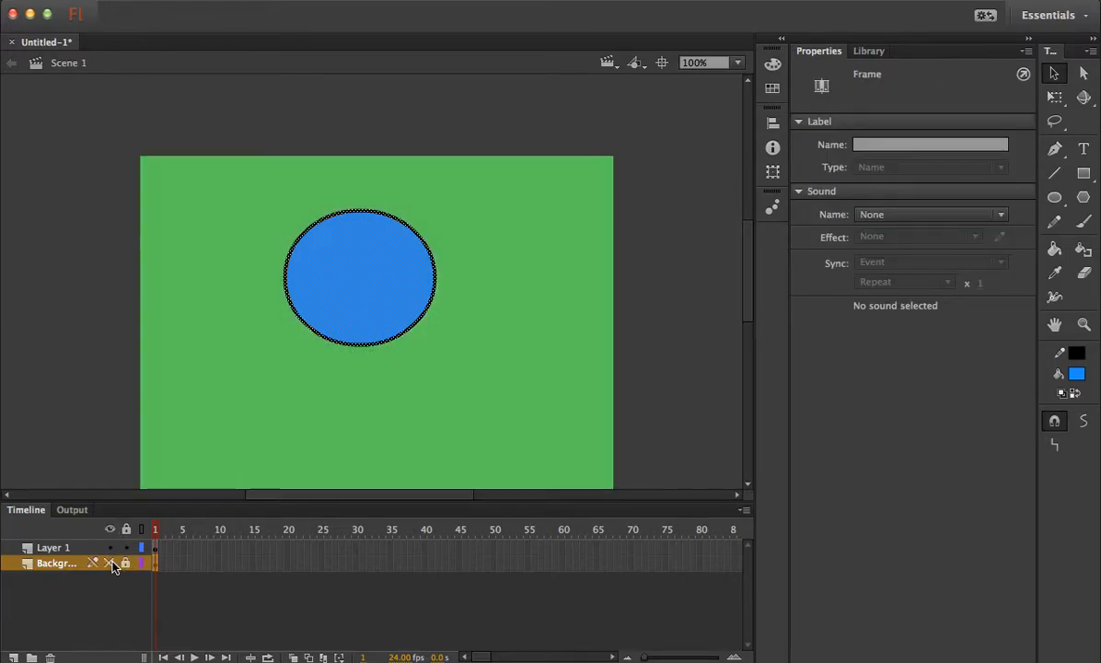
{"action": "left_click", "coordinate": [109, 562]}
{"action": "left_click", "coordinate": [109, 562]}
{"action": "left_click", "coordinate": [109, 562]}
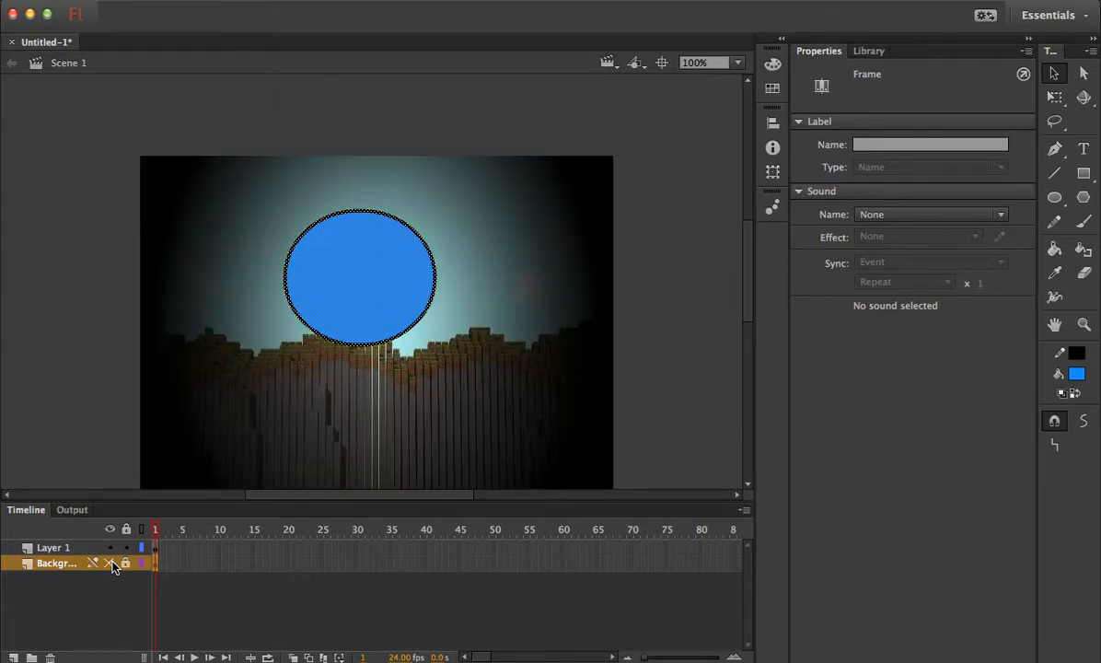
{"action": "left_click", "coordinate": [112, 562]}
{"action": "left_click", "coordinate": [111, 562]}
{"action": "left_click", "coordinate": [127, 563]}
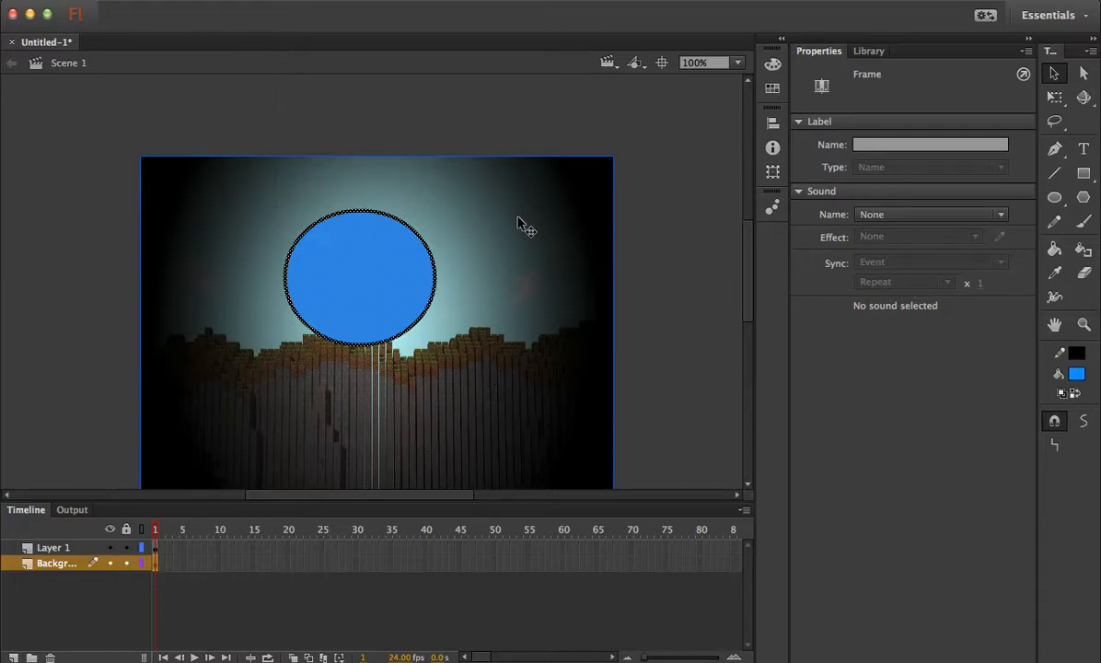
{"action": "scroll", "coordinate": [518, 248], "scroll_direction": "down", "scroll_amount": 4}
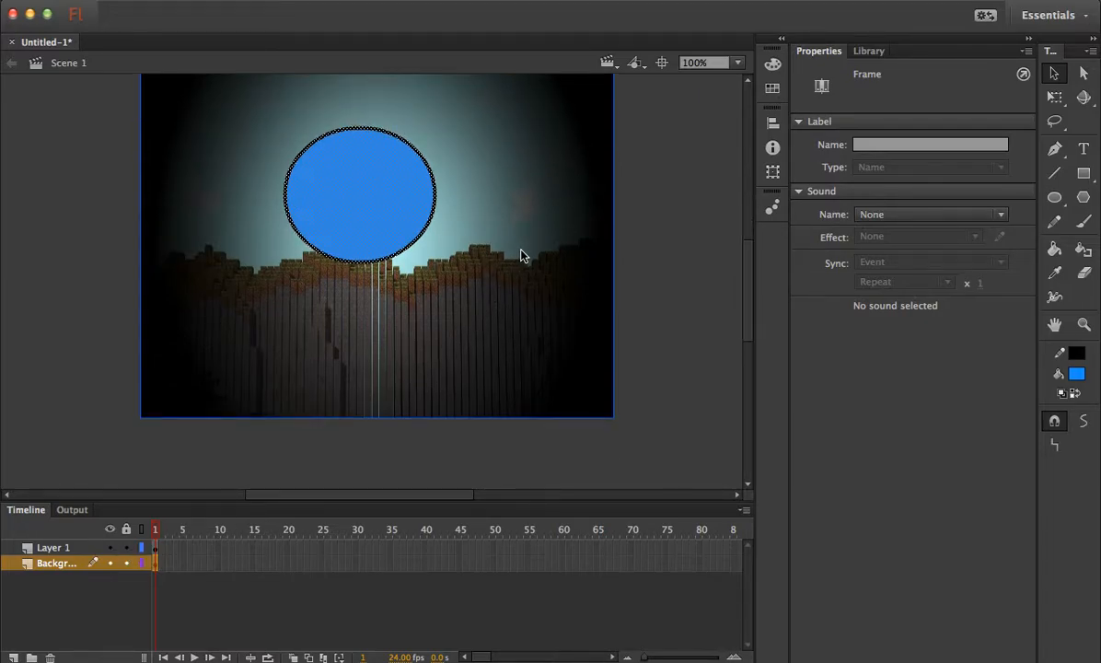
{"action": "scroll", "coordinate": [636, 224], "scroll_direction": "up", "scroll_amount": 2}
{"action": "scroll", "coordinate": [636, 224], "scroll_direction": "down", "scroll_amount": 2}
{"action": "scroll", "coordinate": [635, 224], "scroll_direction": "up", "scroll_amount": 4}
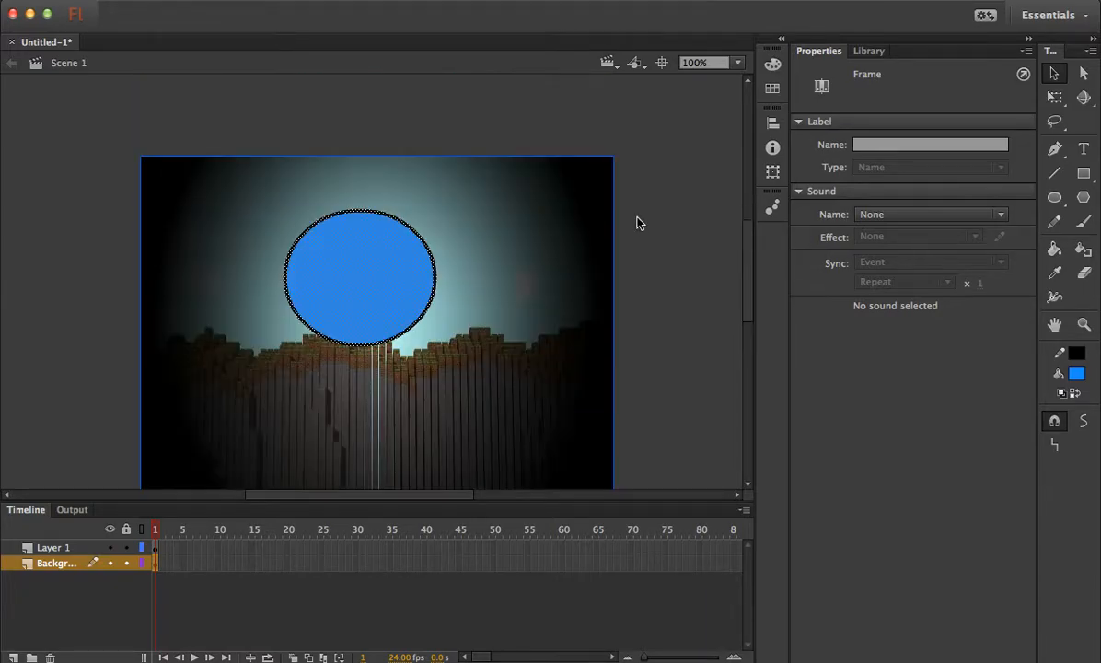